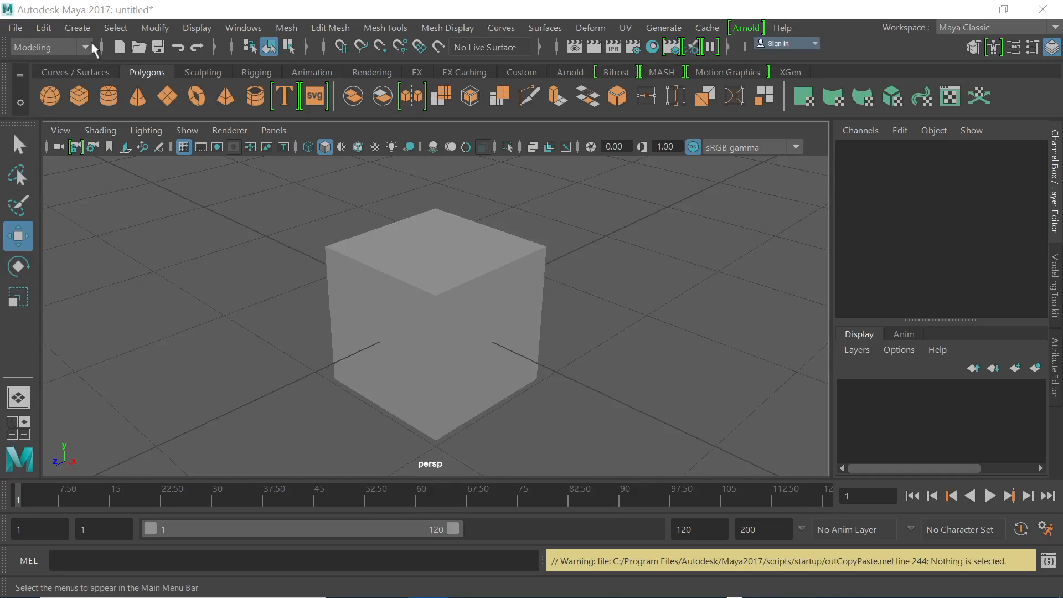
- Examine the menus offered by the Rigging and Animation menu sets and return to the Modeling set
{"action": "left_click", "coordinate": [87, 48]}
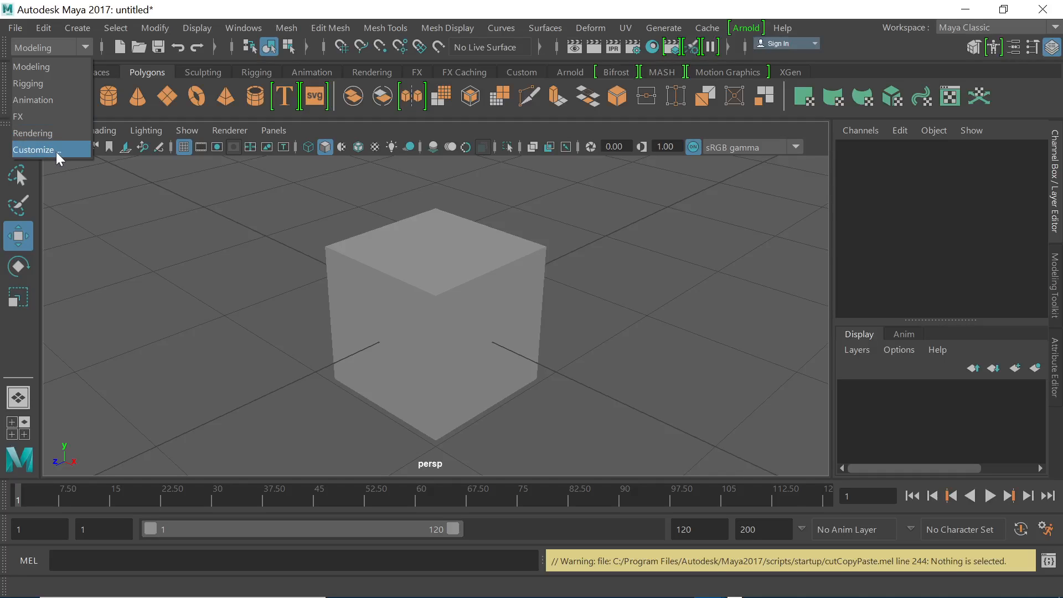
{"action": "left_click", "coordinate": [82, 48]}
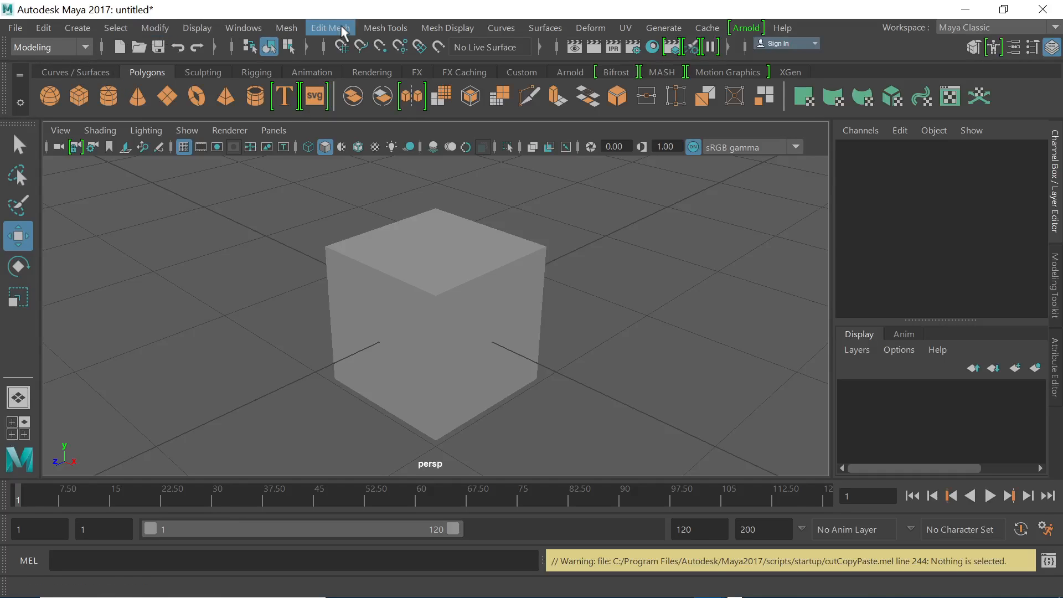
{"action": "left_click", "coordinate": [89, 43]}
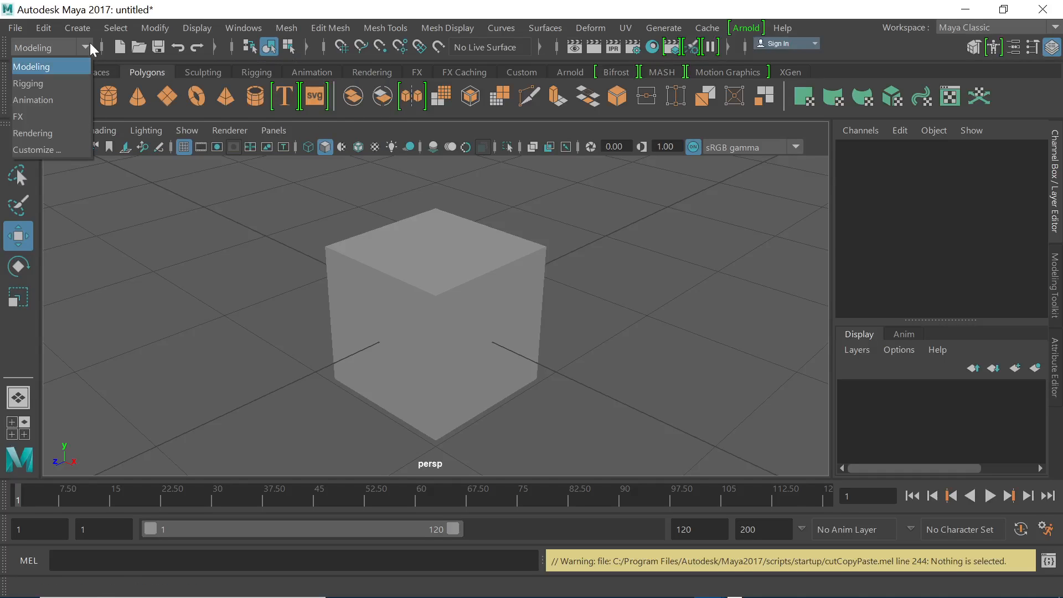
{"action": "left_click", "coordinate": [48, 83]}
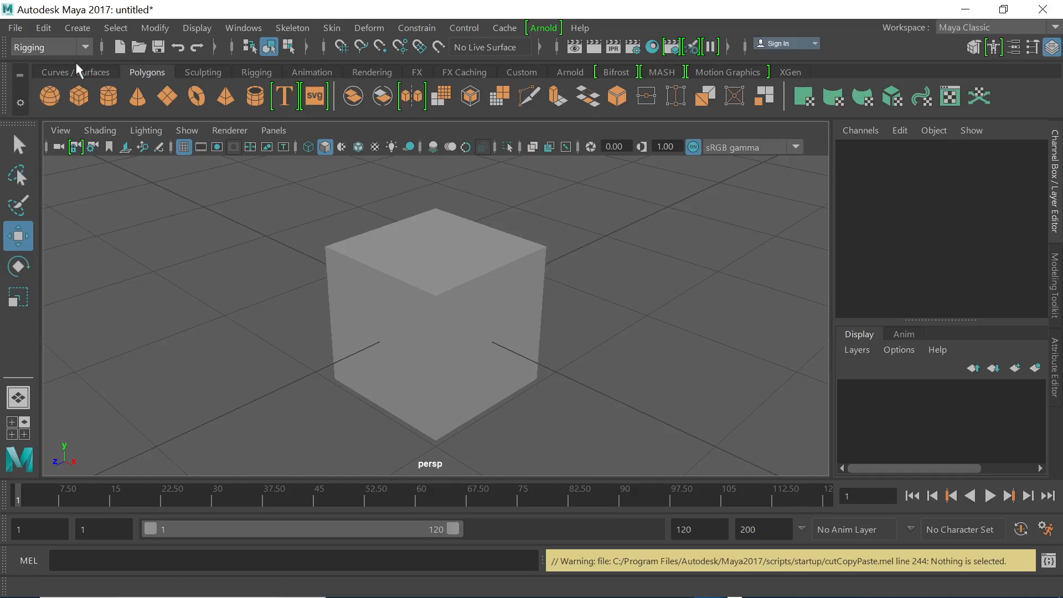
{"action": "left_click", "coordinate": [86, 47]}
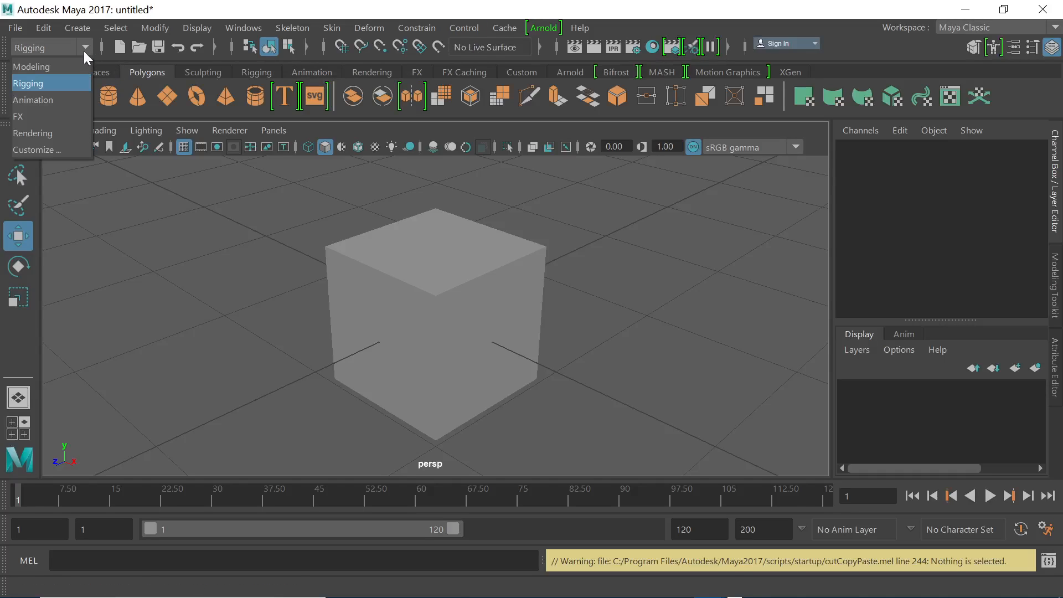
{"action": "left_click", "coordinate": [48, 100]}
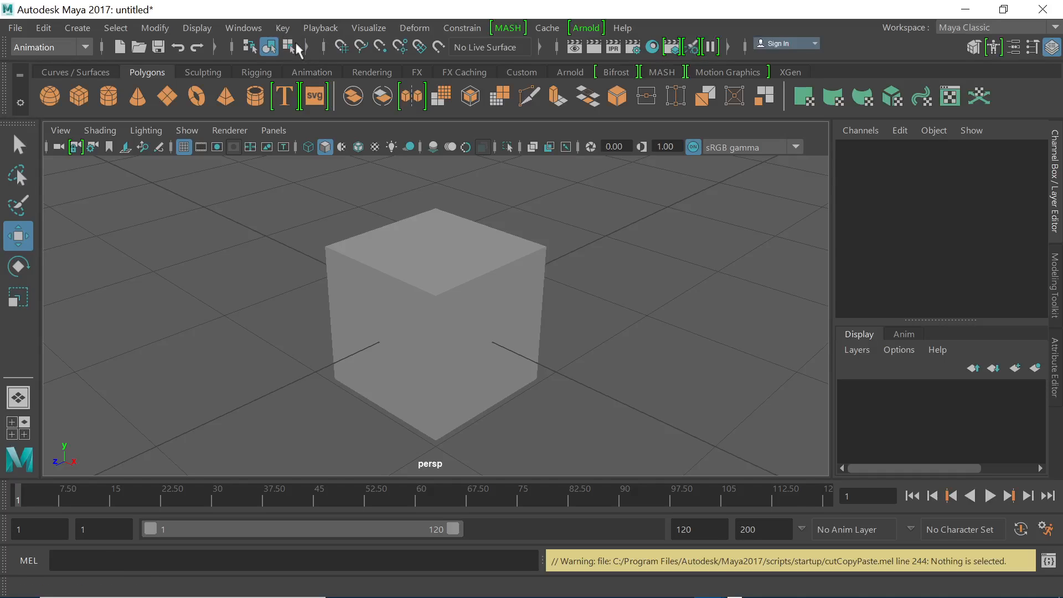
{"action": "left_click", "coordinate": [81, 47]}
{"action": "left_click", "coordinate": [51, 63]}
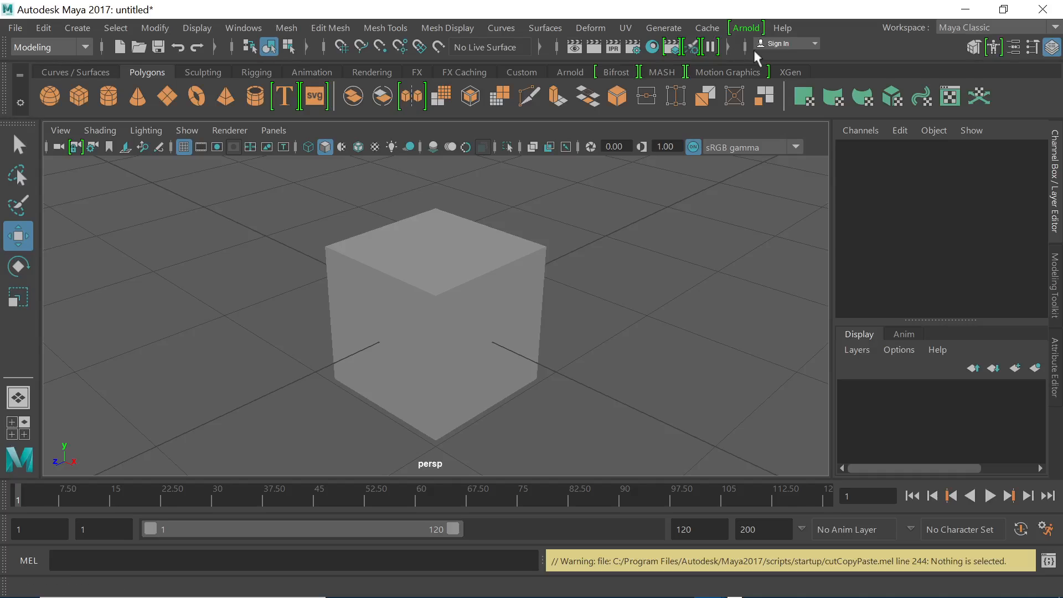
{"action": "left_click", "coordinate": [132, 50]}
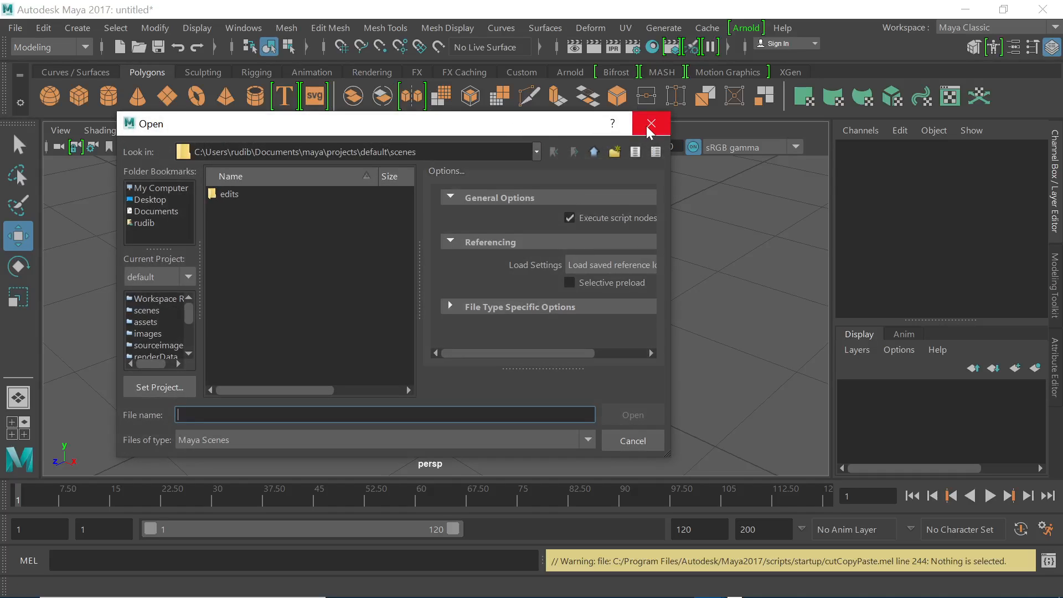
{"action": "left_click", "coordinate": [651, 124]}
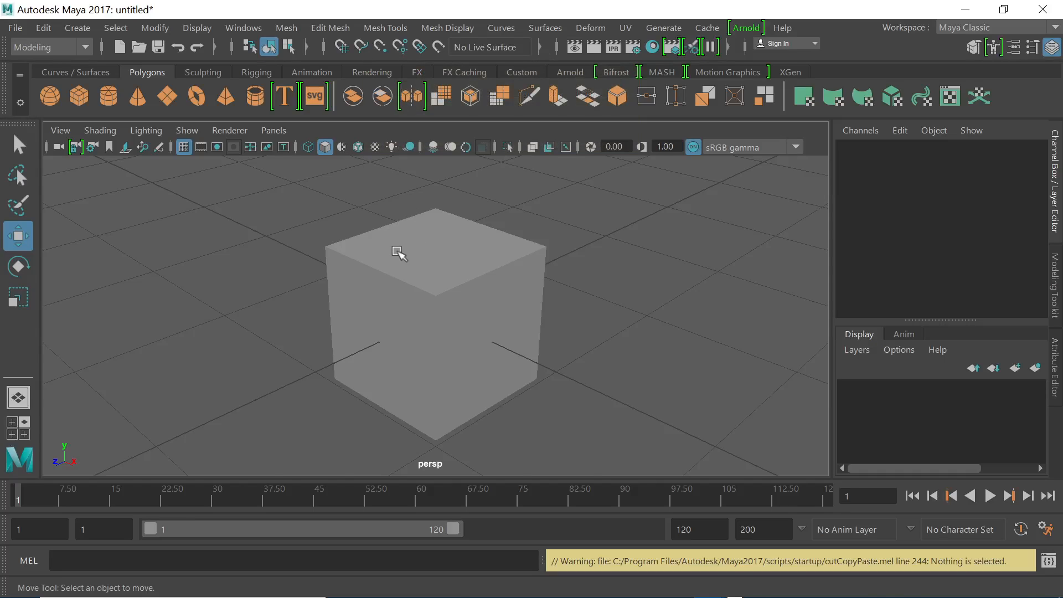
- Select the cube at the origin and turn on snapping to curves
{"action": "scroll", "coordinate": [398, 254], "scroll_direction": "down", "scroll_amount": 2}
{"action": "left_click", "coordinate": [417, 298]}
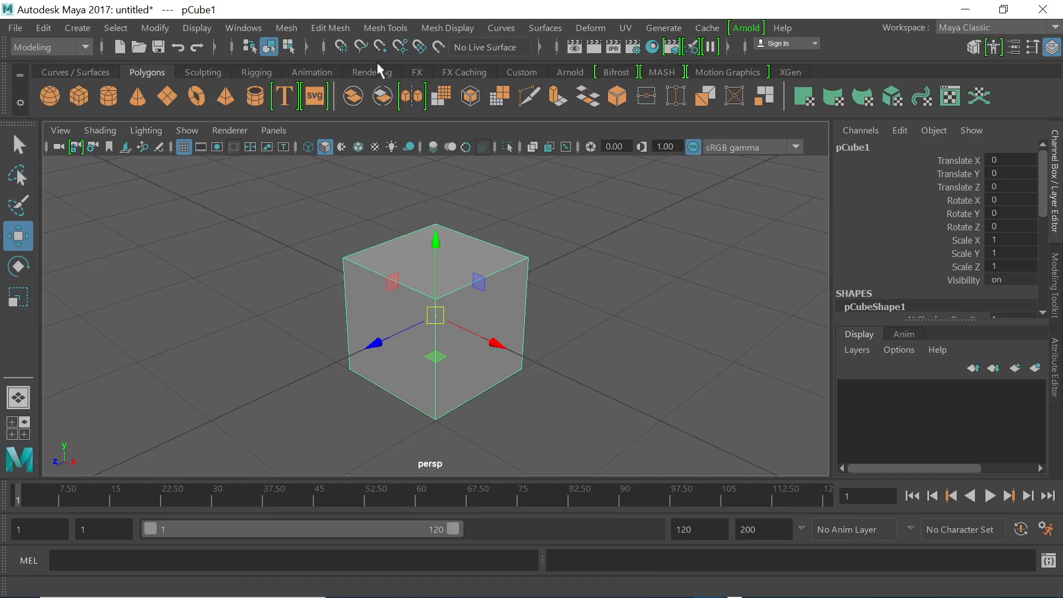
{"action": "left_click", "coordinate": [363, 48]}
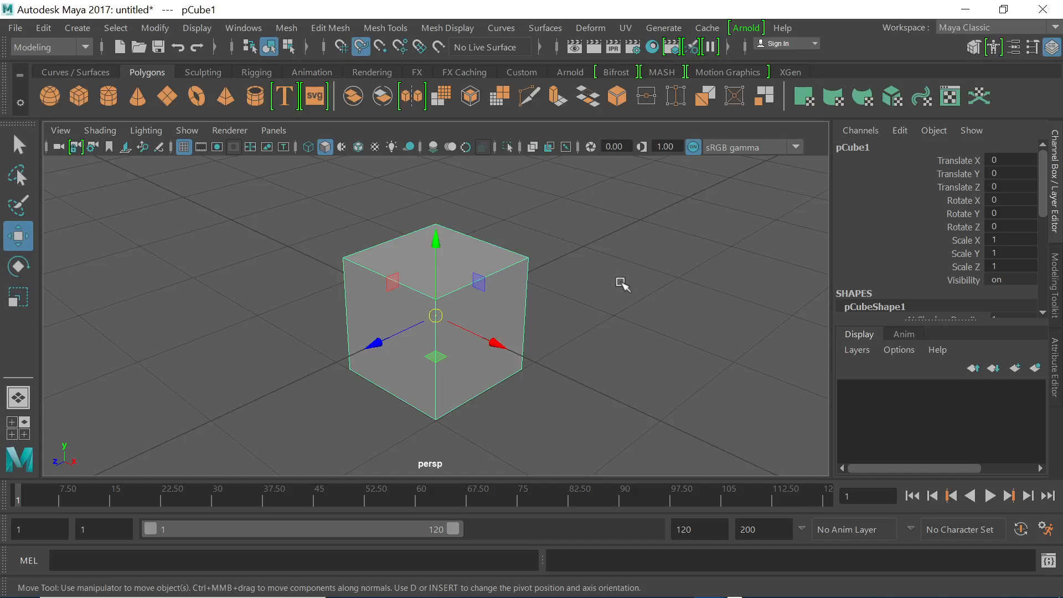
- Move the cube about 2.376 units along X and add a default polygon cube and polygon cone at the origin
{"action": "scroll", "coordinate": [622, 284], "scroll_direction": "down", "scroll_amount": 5}
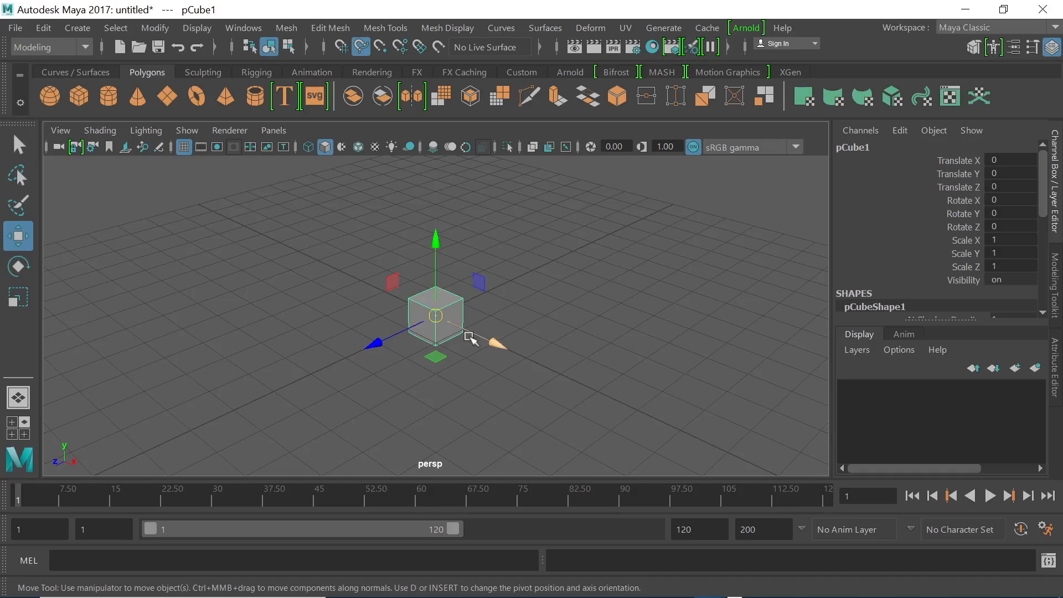
{"action": "left_click_drag", "start_coordinate": [496, 342], "coordinate": [550, 374]}
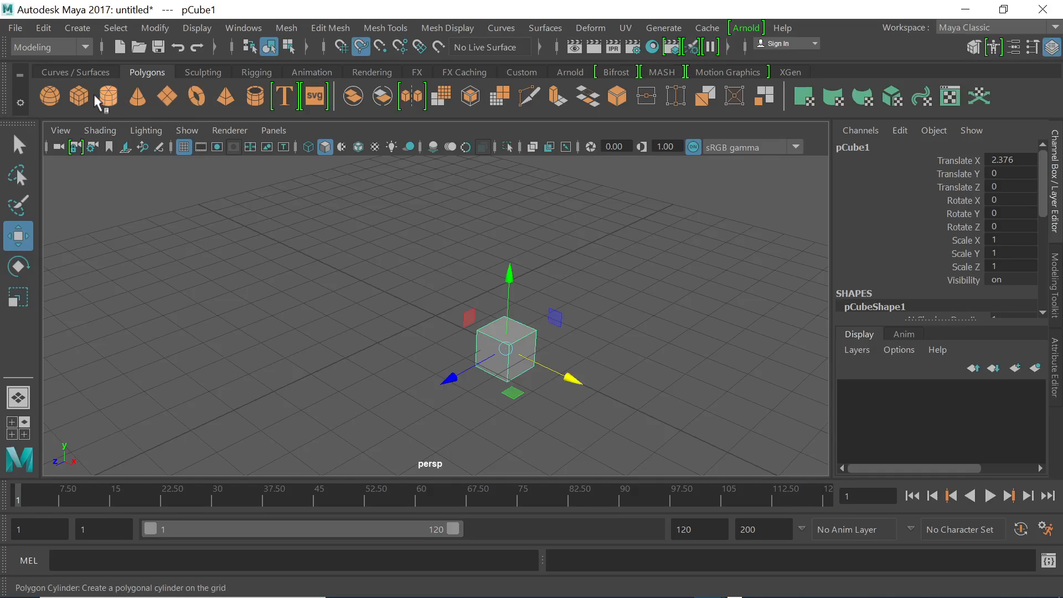
{"action": "left_click", "coordinate": [78, 96]}
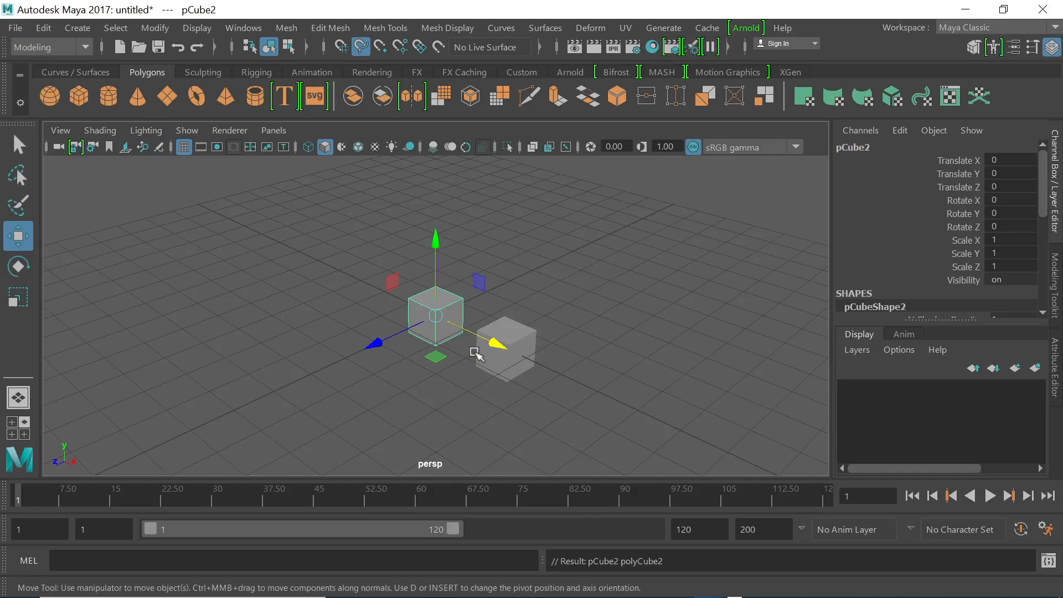
{"action": "left_click", "coordinate": [138, 99]}
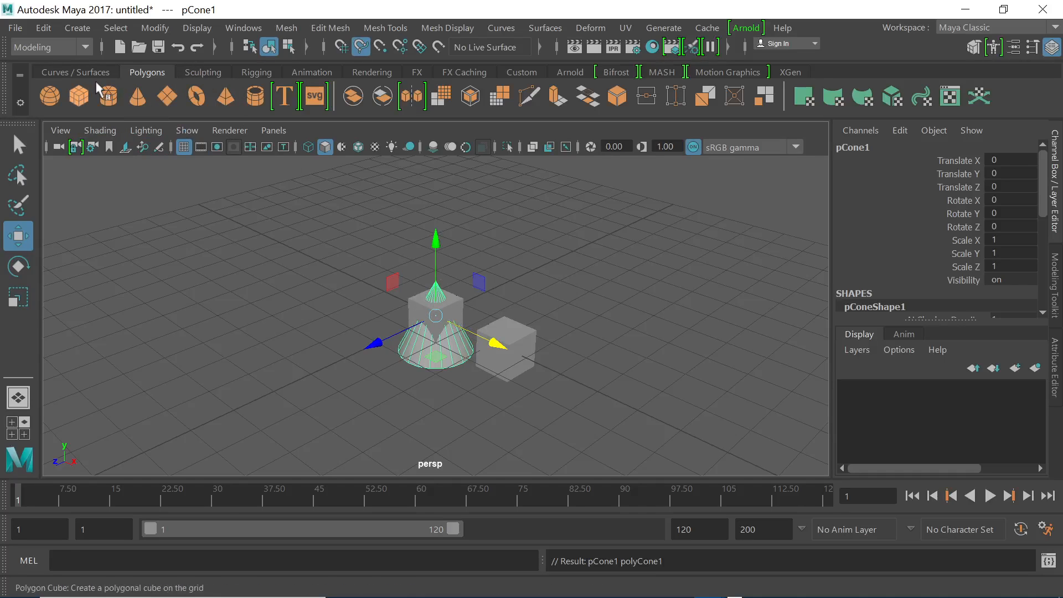
- Undo the cone creation, the second cube's creation and the first cube's move along X
{"action": "left_click", "coordinate": [178, 48]}
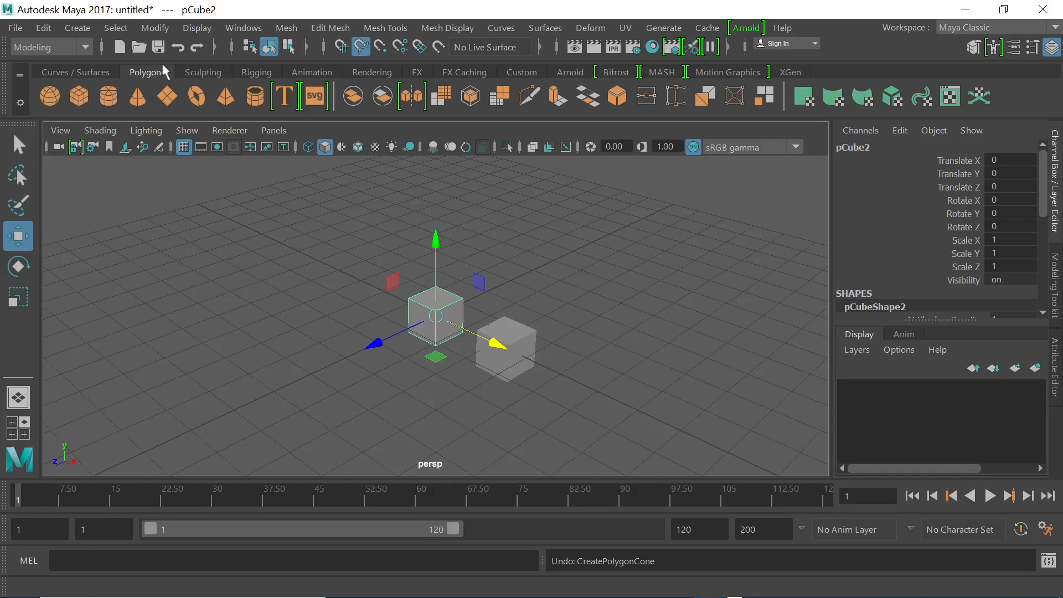
{"action": "left_click", "coordinate": [178, 49]}
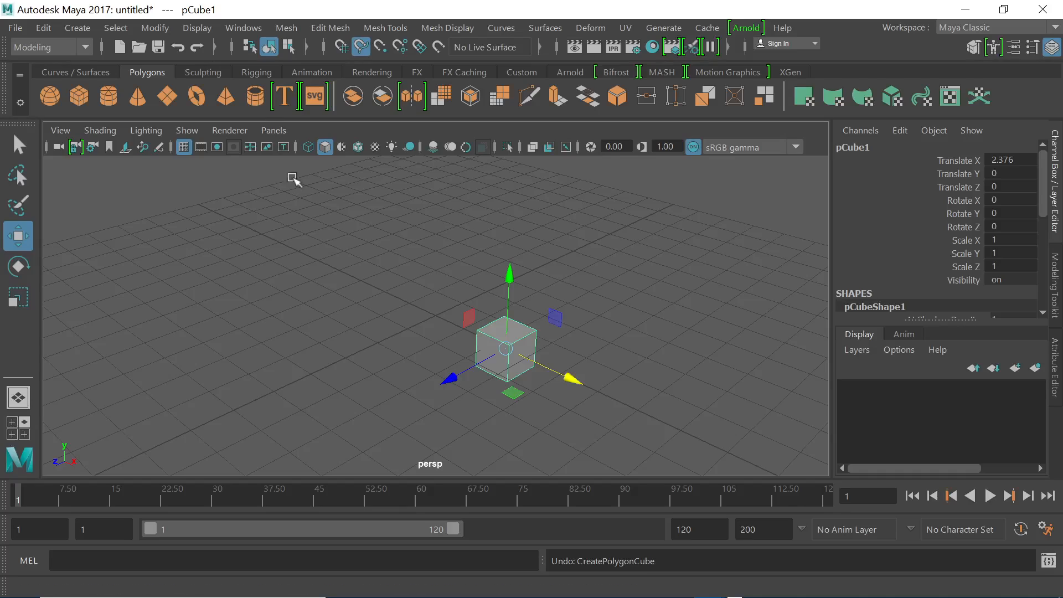
{"action": "left_click", "coordinate": [179, 48]}
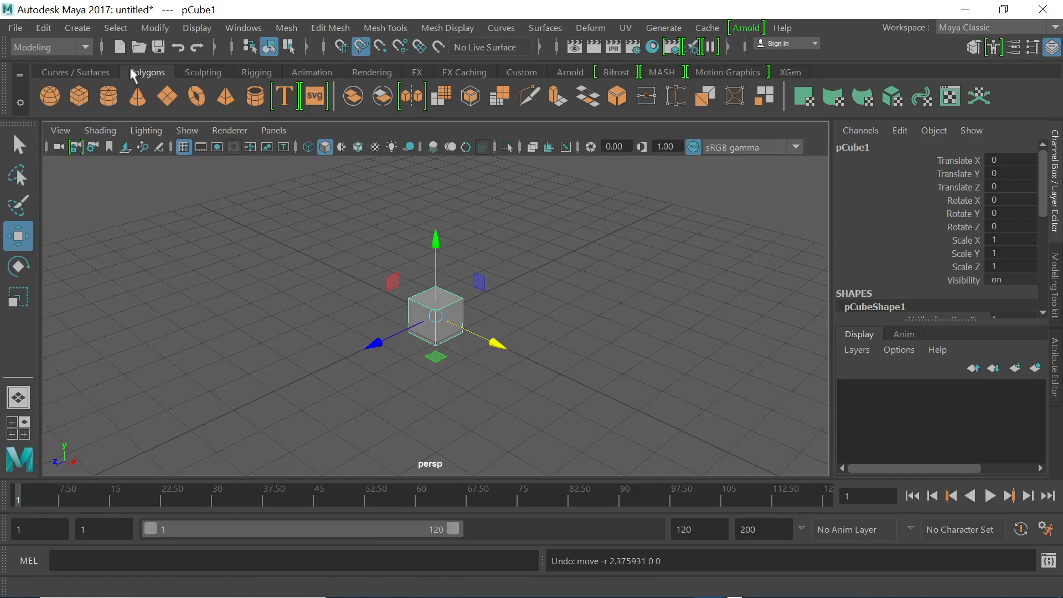
- Draw a winding freehand curve on the grid beside the cube with the Pencil Curve tool and undo it
{"action": "left_click", "coordinate": [82, 74]}
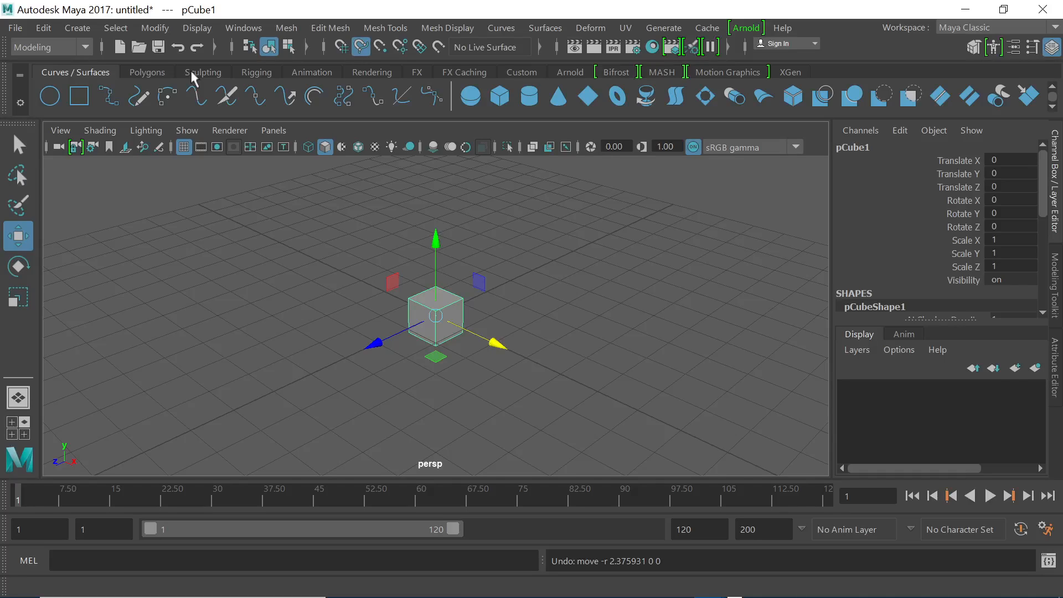
{"action": "left_click", "coordinate": [137, 105]}
{"action": "mouse_move", "coordinate": [199, 237]}
{"action": "left_mouse_down"}
{"action": "mouse_move", "coordinate": [322, 347]}
{"action": "mouse_move", "coordinate": [415, 374]}
{"action": "left_mouse_up"}
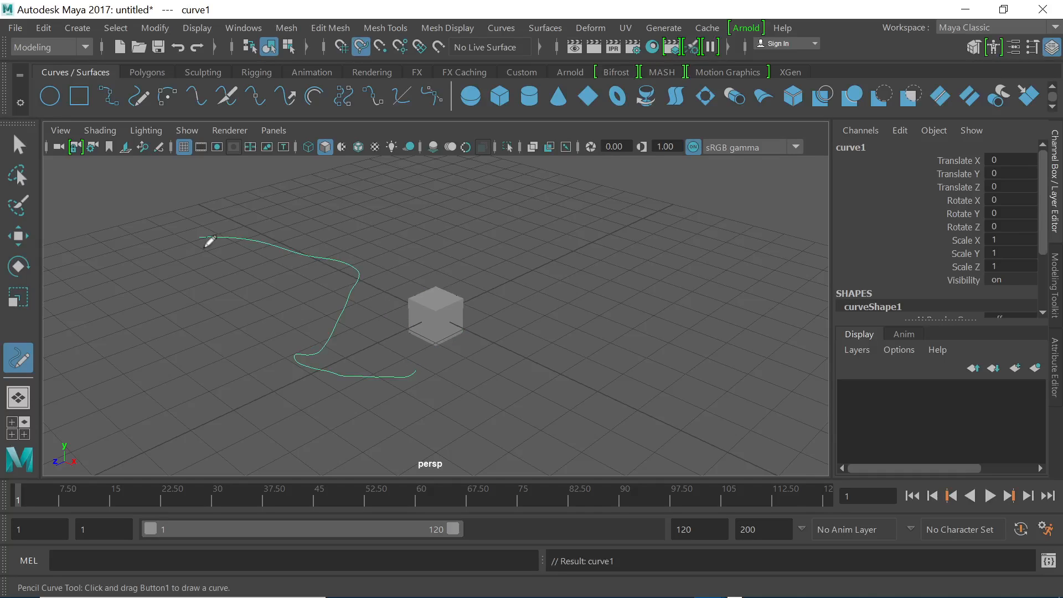
{"action": "key", "text": "ctrl+z"}
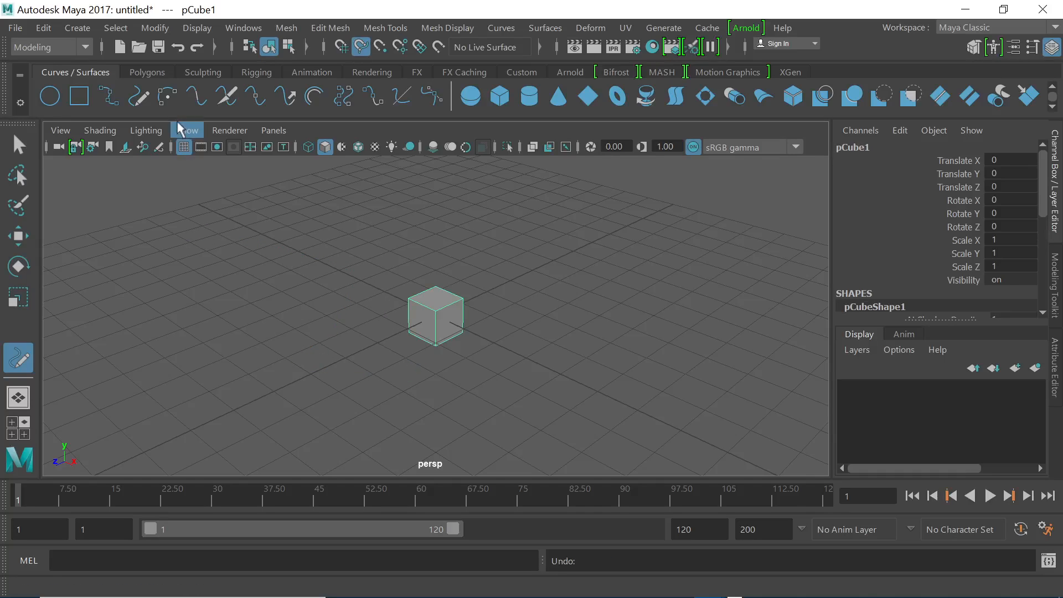
- Look through the Polygons, Rigging, Animation and Rendering tool sets and create an ambient light at the origin
{"action": "left_click", "coordinate": [147, 72]}
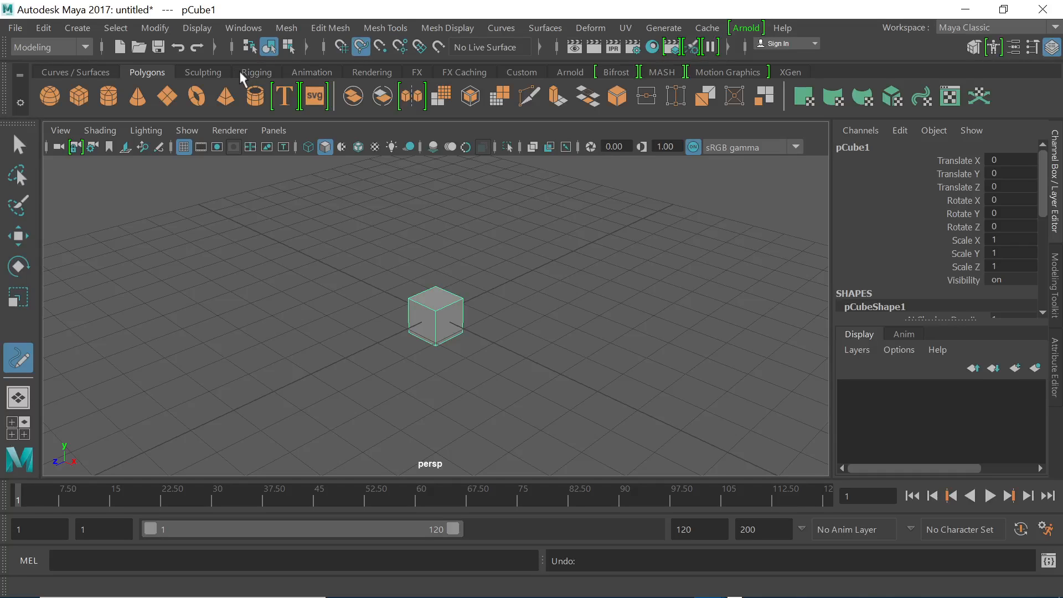
{"action": "left_click", "coordinate": [246, 74]}
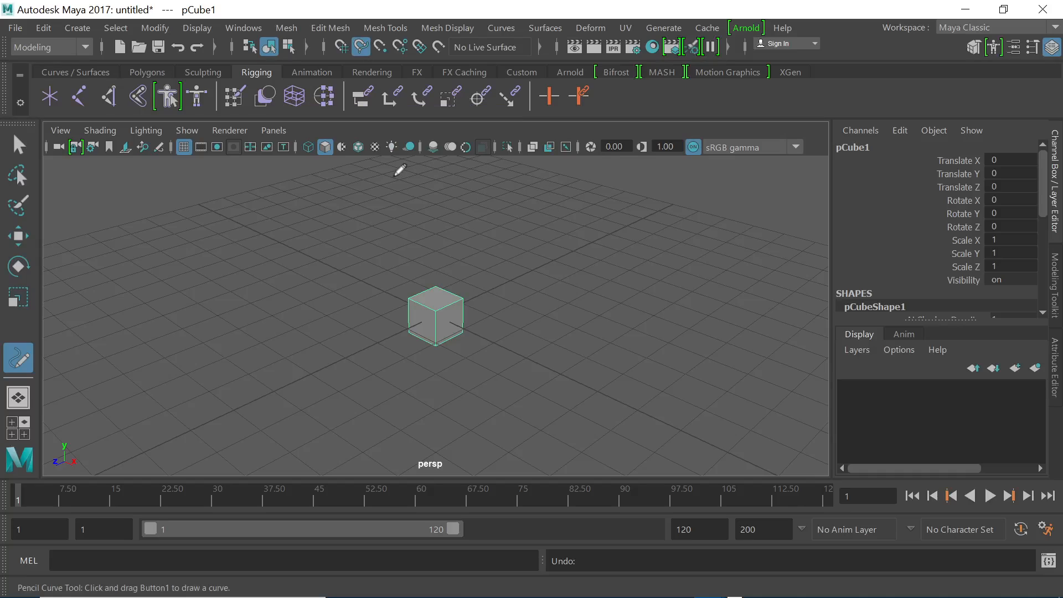
{"action": "left_click", "coordinate": [315, 72]}
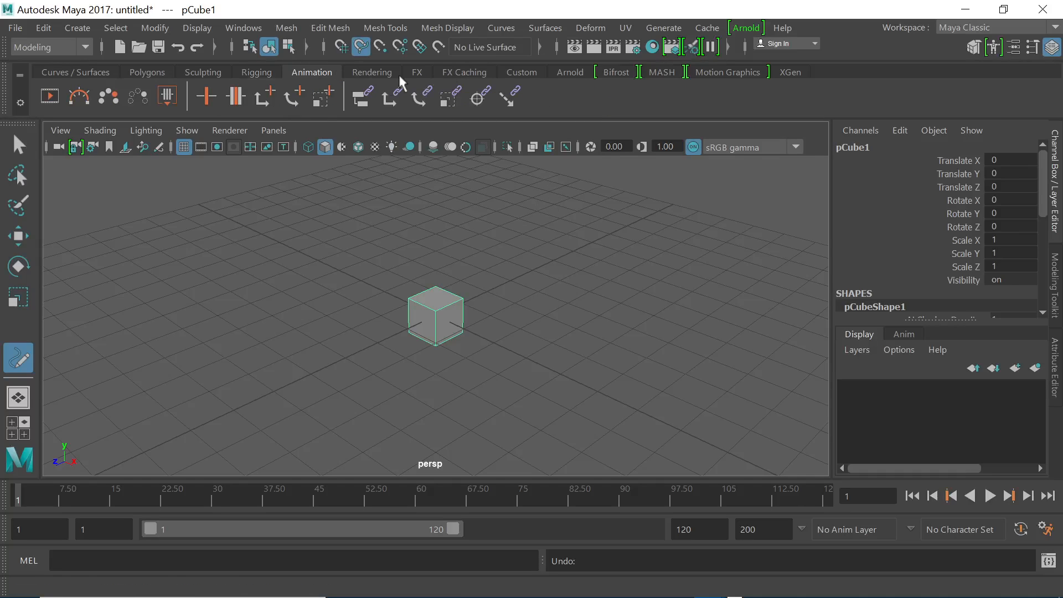
{"action": "left_click", "coordinate": [384, 72]}
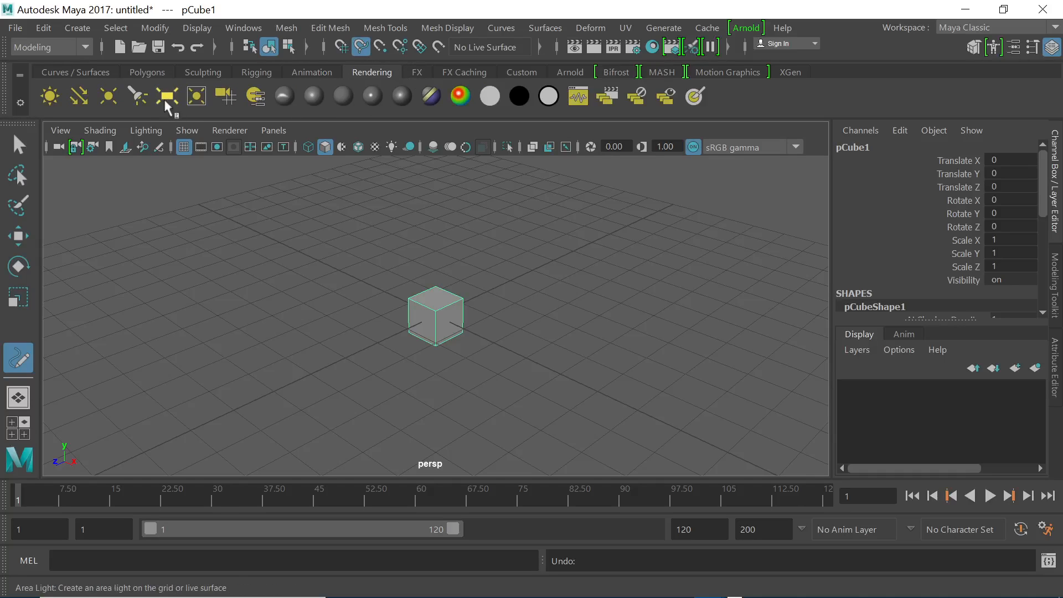
{"action": "left_click", "coordinate": [41, 98]}
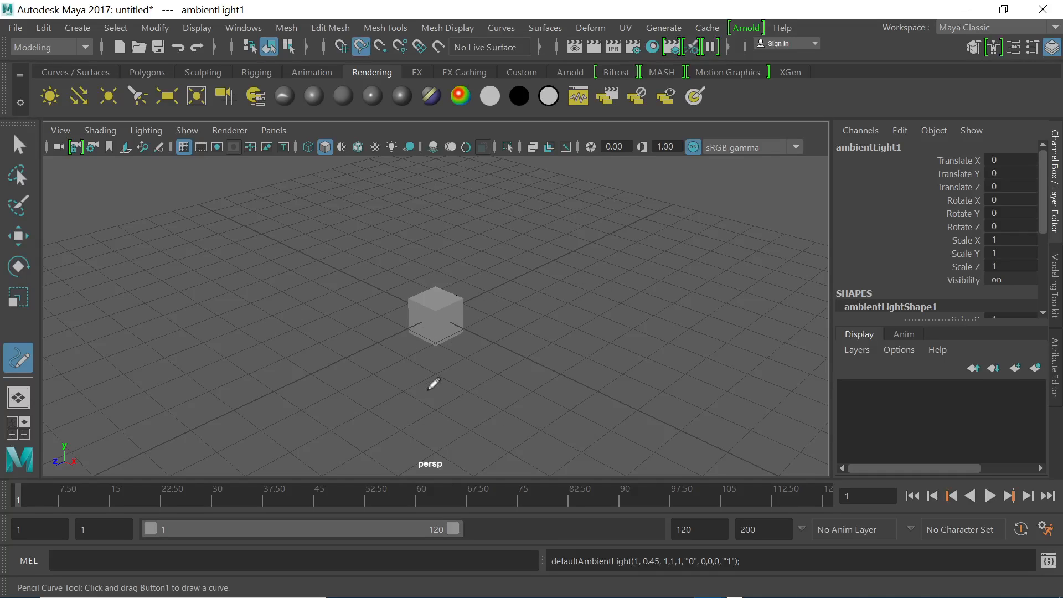
- Switch from the Pencil Curve tool to the Select tool, select the cube and clear the selection
{"action": "left_click", "coordinate": [443, 329]}
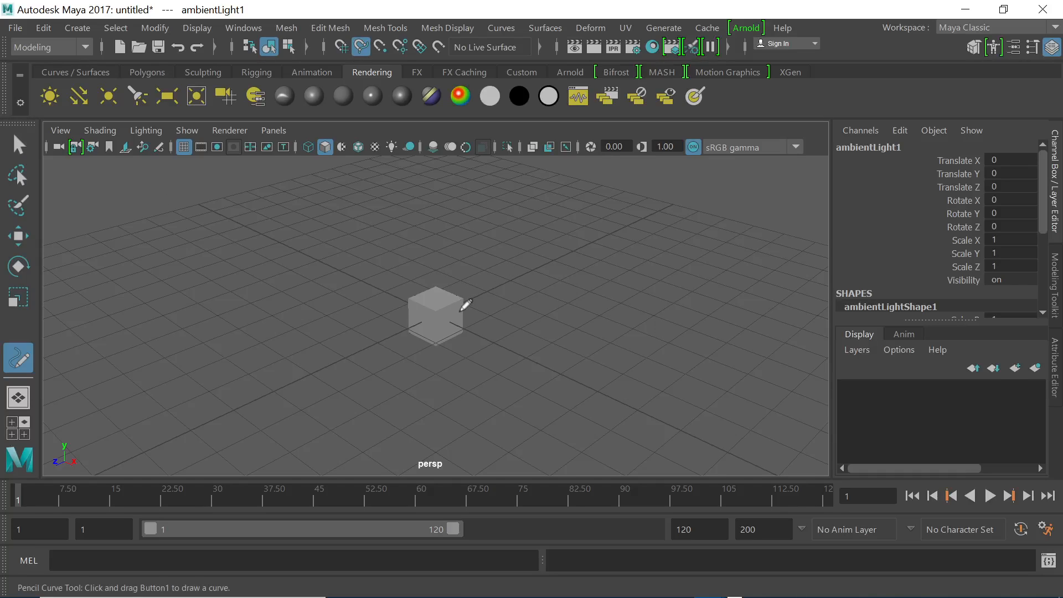
{"action": "left_click", "coordinate": [18, 145]}
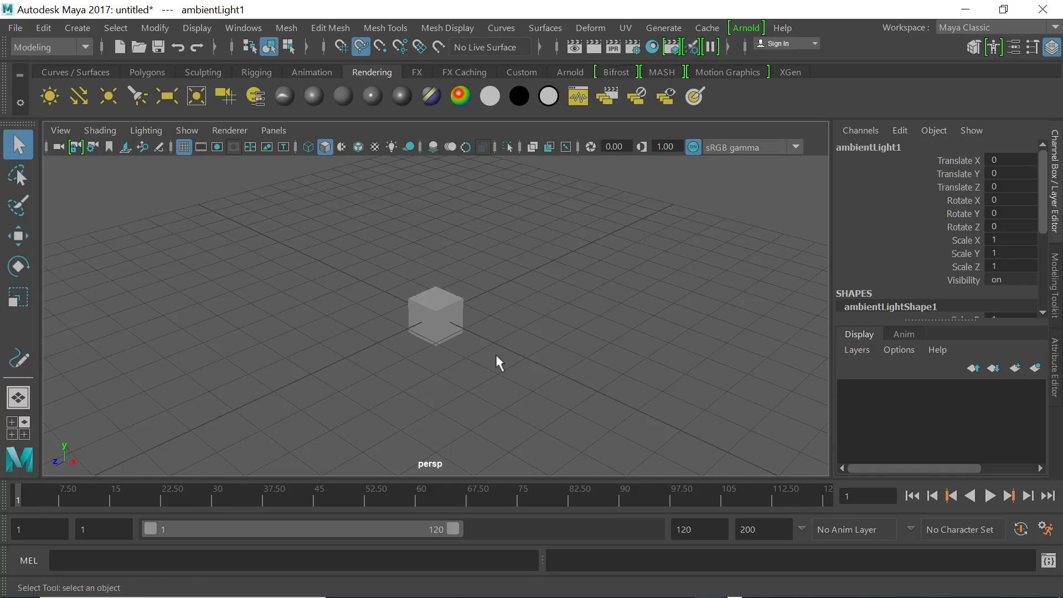
{"action": "left_click", "coordinate": [448, 325]}
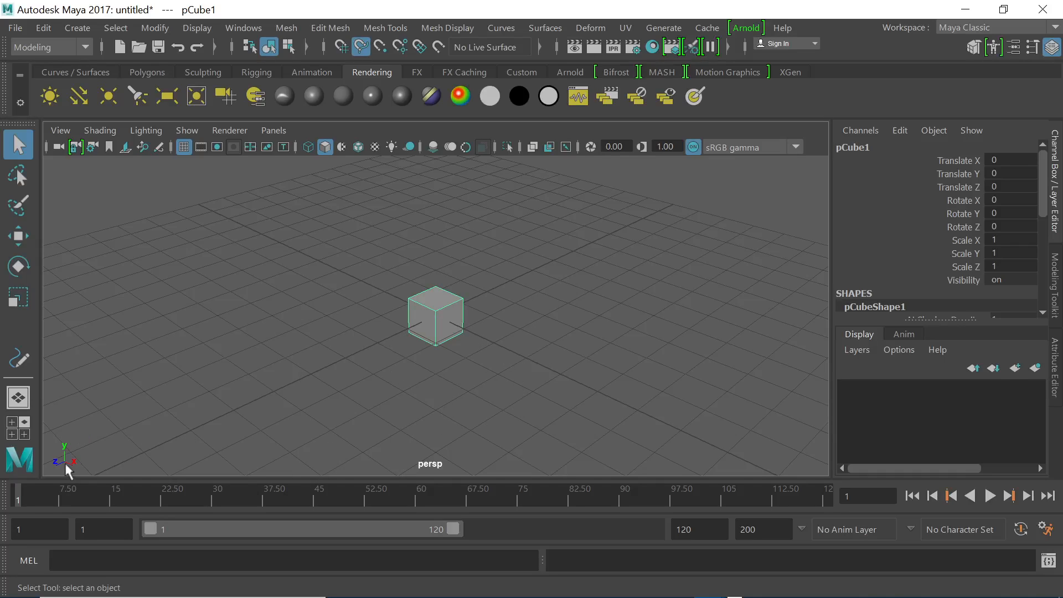
{"action": "left_click", "coordinate": [66, 445]}
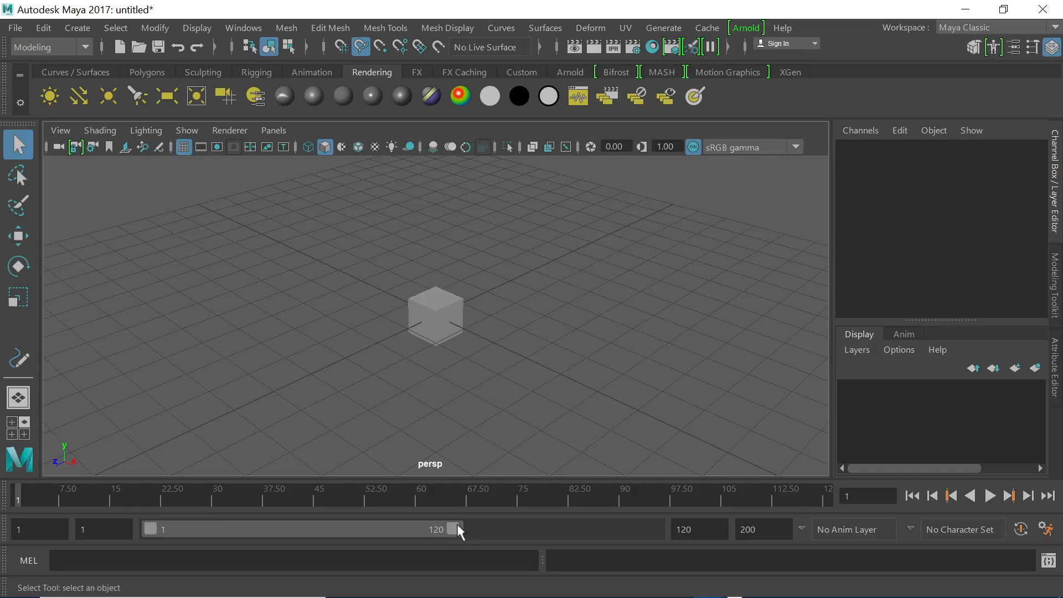
- Shorten the playback range so that it ends at frame 22
{"action": "left_click_drag", "start_coordinate": [455, 530], "coordinate": [183, 530]}
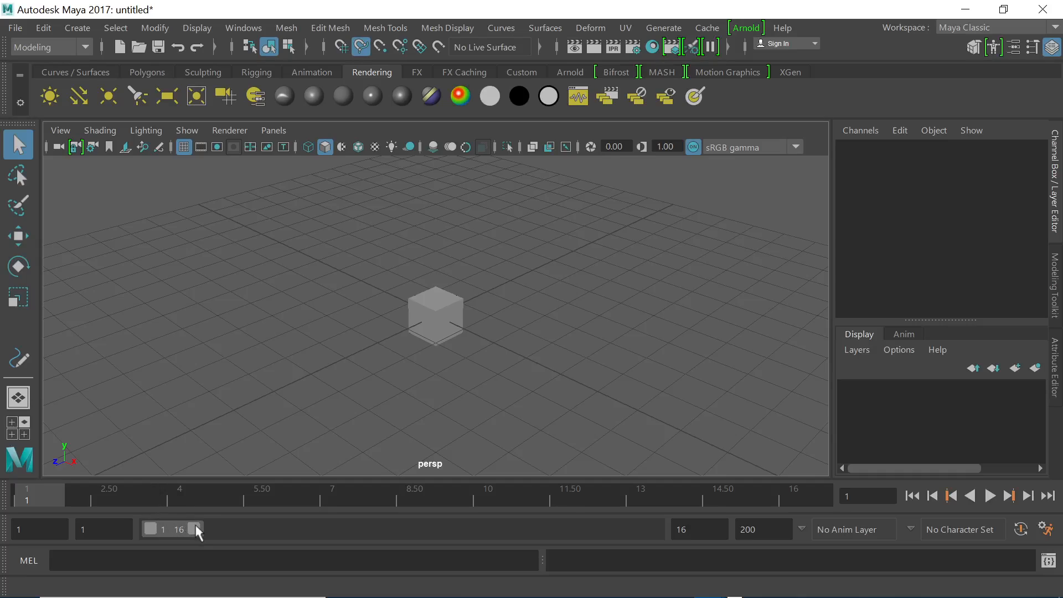
{"action": "left_click_drag", "start_coordinate": [196, 529], "coordinate": [209, 529]}
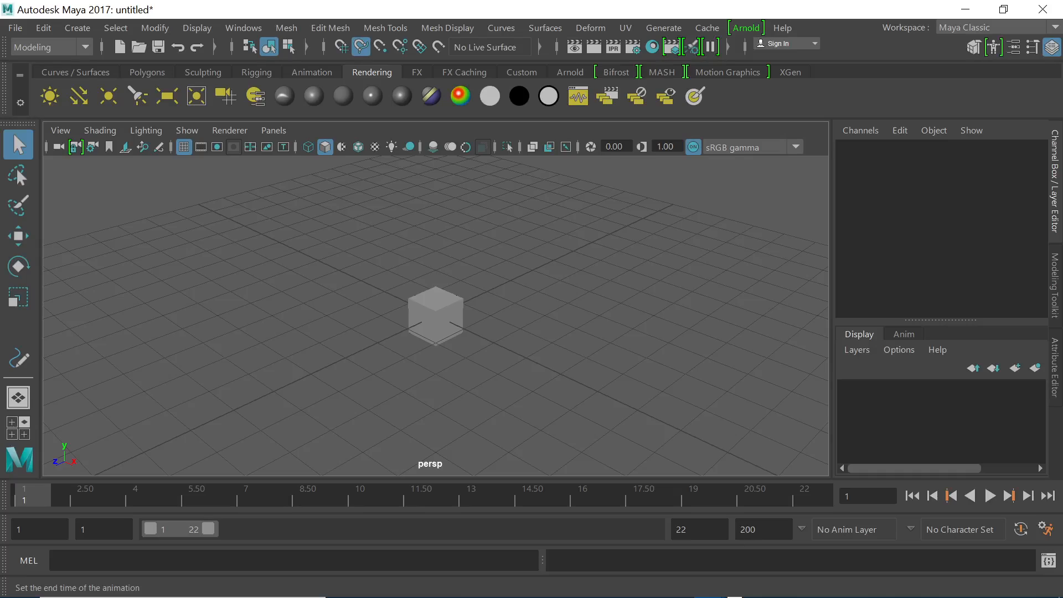
- Set the animation end time to 1000 and extend the playback range to frame 1000
{"action": "double_click", "coordinate": [748, 530]}
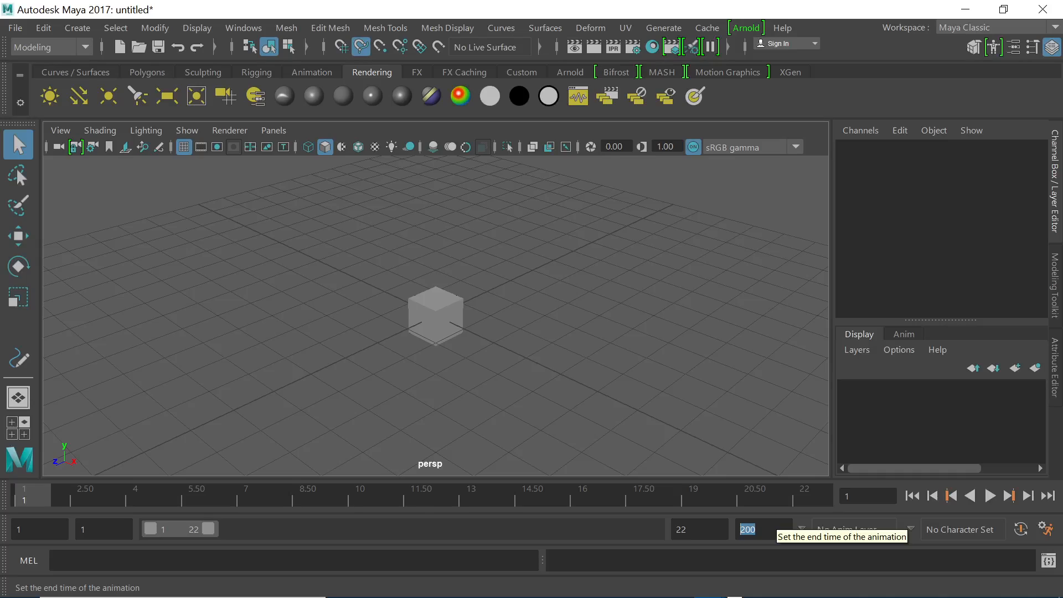
{"action": "type", "text": "1000"}
{"action": "key", "text": "Return"}
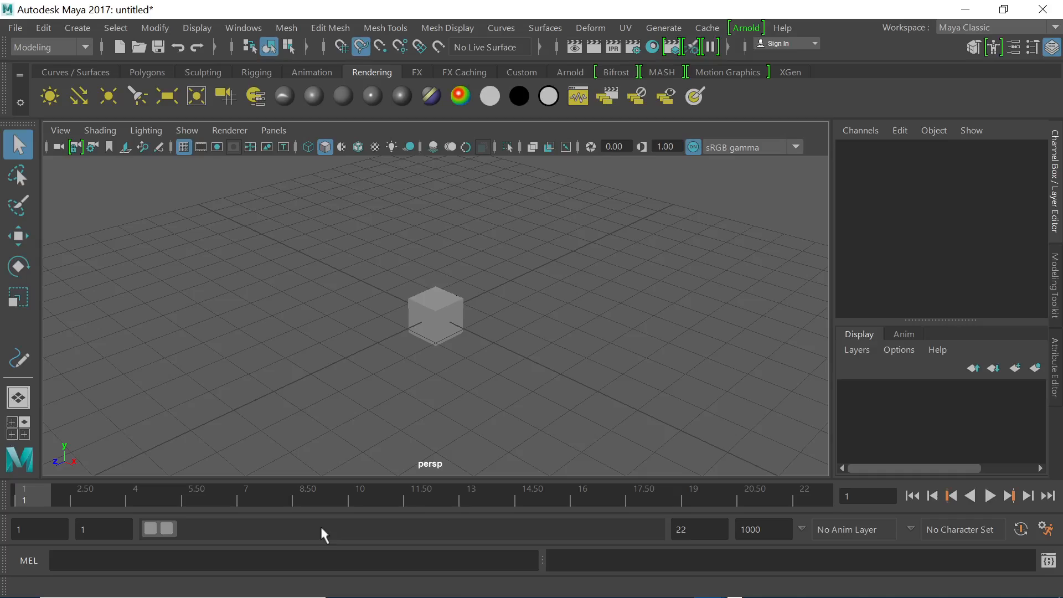
{"action": "left_click_drag", "start_coordinate": [159, 526], "coordinate": [656, 529]}
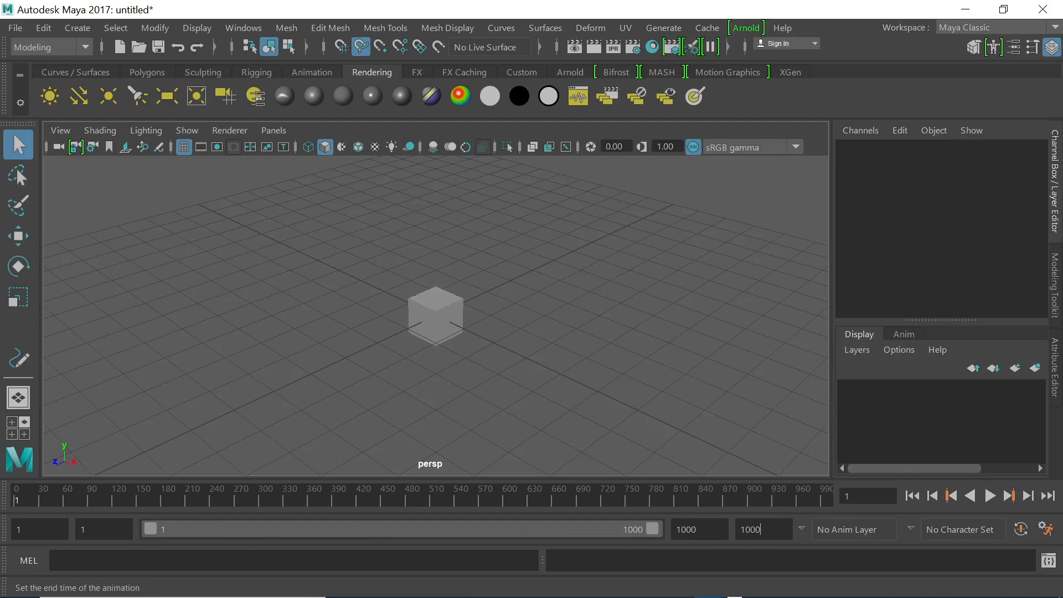
- Set the animation end time to 100 and shorten the playback range so that it ends at frame 99
{"action": "left_click_drag", "start_coordinate": [762, 530], "coordinate": [739, 530]}
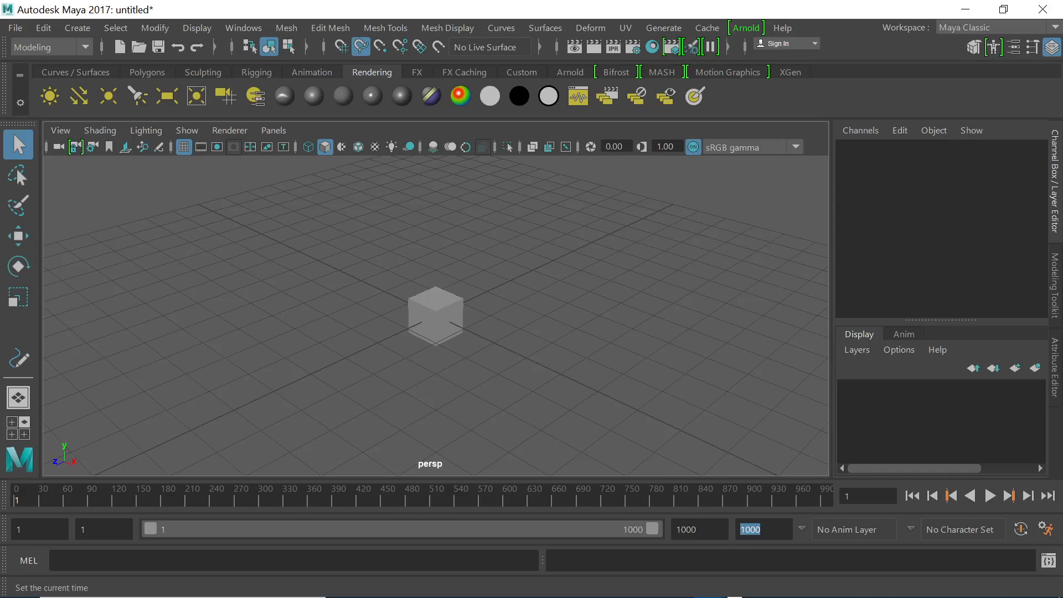
{"action": "type", "text": "1000"}
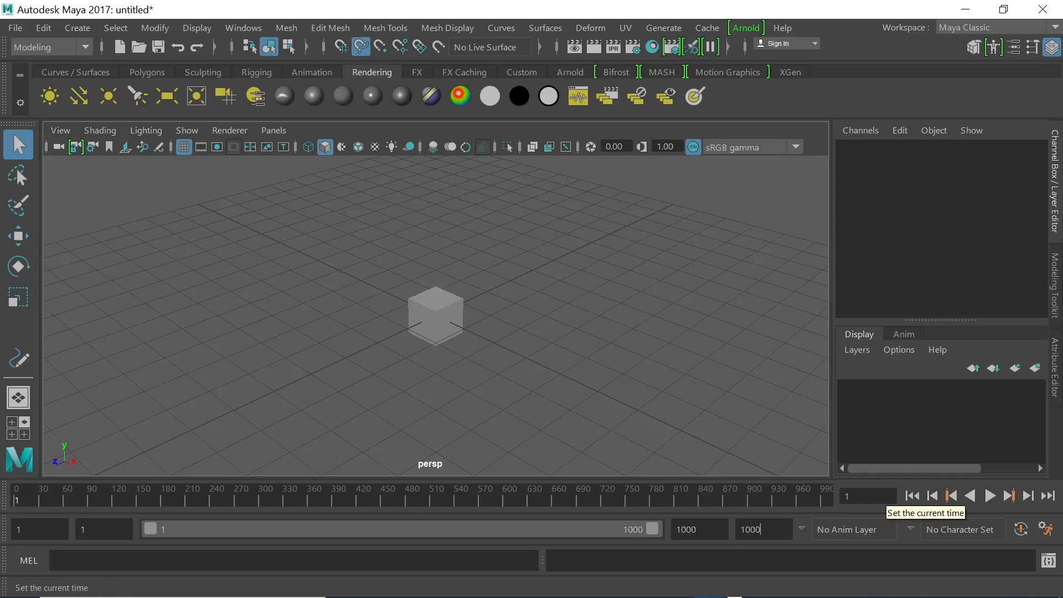
{"action": "key", "text": "BackSpace"}
{"action": "key", "text": "Return"}
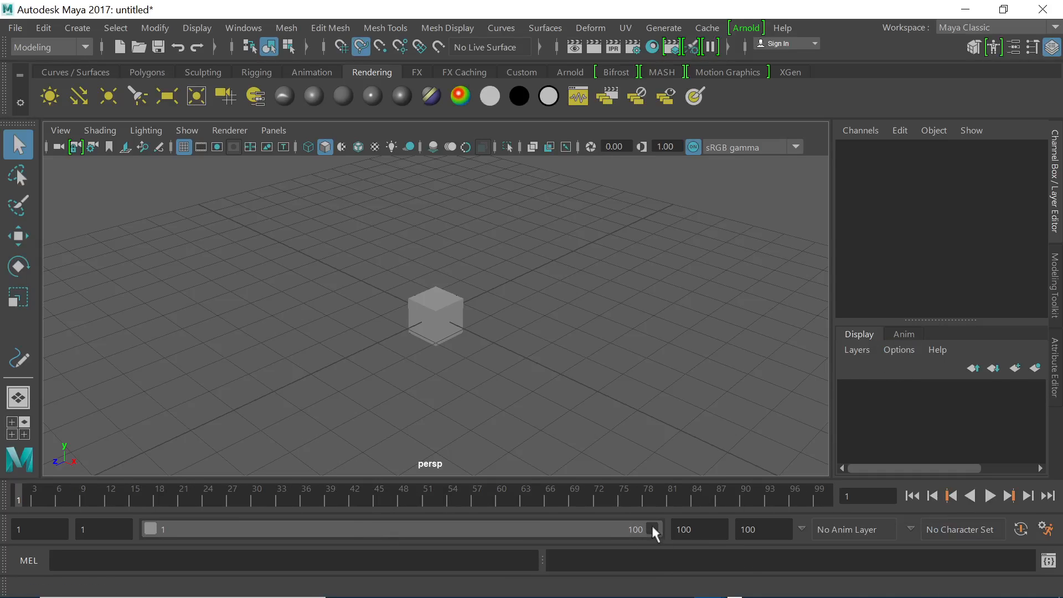
{"action": "left_click_drag", "start_coordinate": [652, 527], "coordinate": [648, 526]}
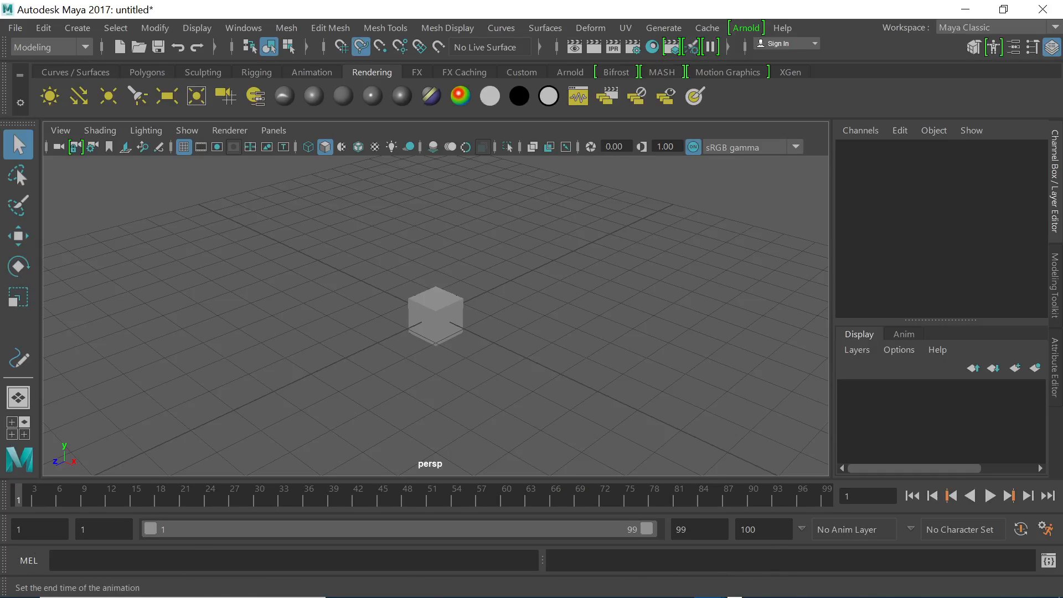
- Set the end time of the animation to frame 24
{"action": "double_click", "coordinate": [748, 529]}
{"action": "type", "text": "24"}
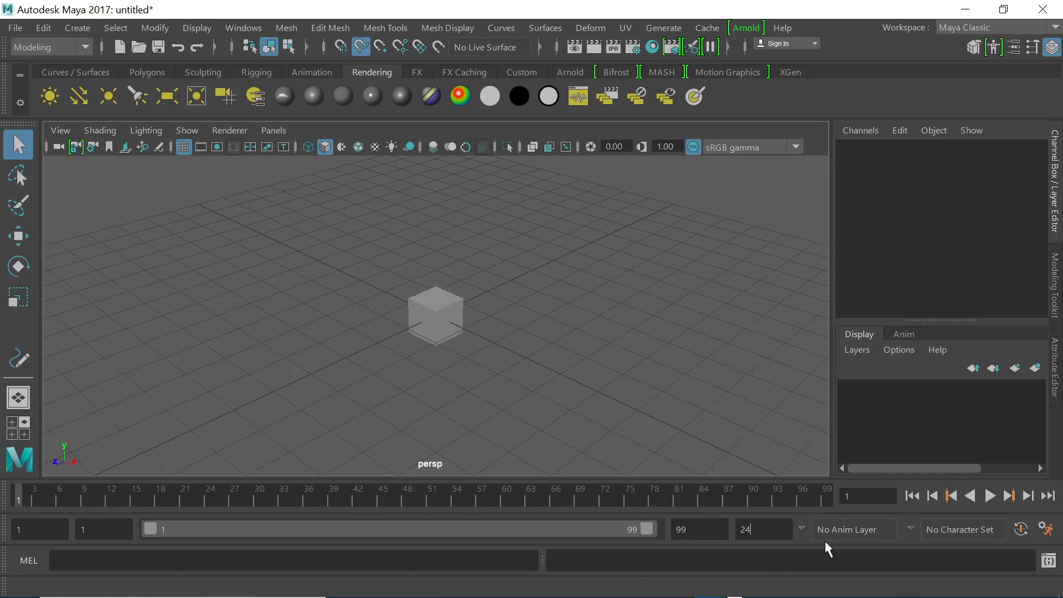
{"action": "key", "text": "Return"}
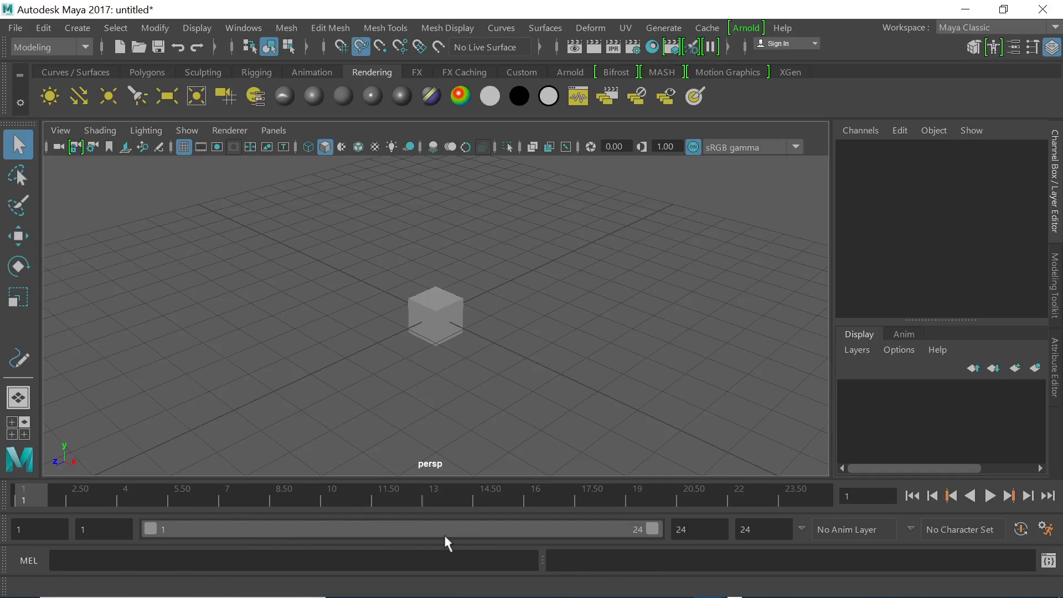
{"action": "mouse_move", "coordinate": [654, 533]}
{"action": "left_mouse_down"}
{"action": "mouse_move", "coordinate": [617, 524]}
{"action": "mouse_move", "coordinate": [142, 523]}
{"action": "mouse_move", "coordinate": [126, 511]}
{"action": "mouse_move", "coordinate": [145, 526]}
{"action": "mouse_move", "coordinate": [652, 529]}
{"action": "left_mouse_up"}
- Set the animation end time back to 1000 and stretch the playback range to end at frame 1000
{"action": "double_click", "coordinate": [756, 529]}
{"action": "key", "text": "XF86AudioMute"}
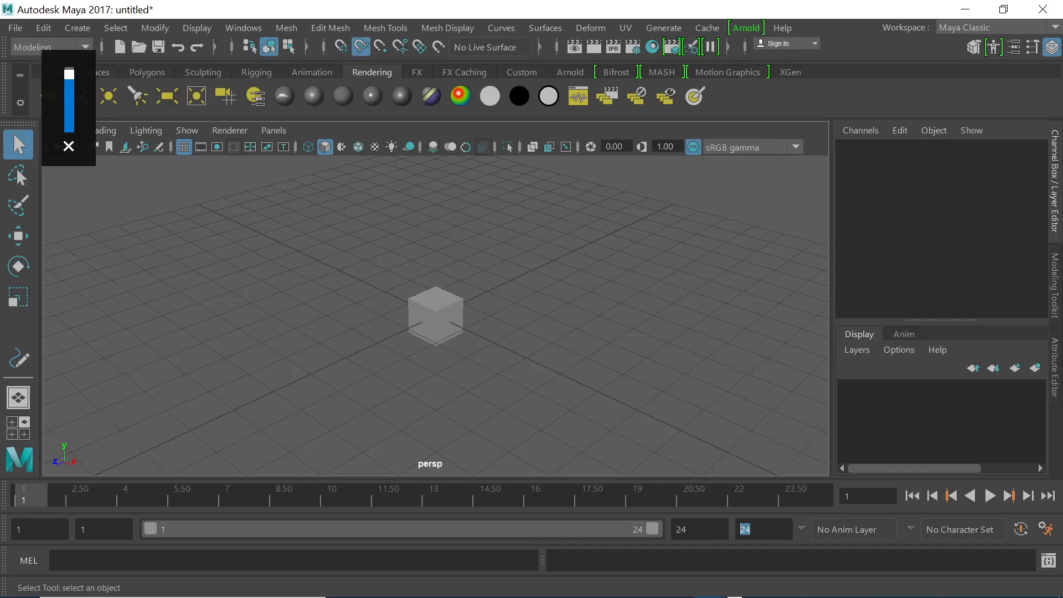
{"action": "key", "text": "XF86AudioMute"}
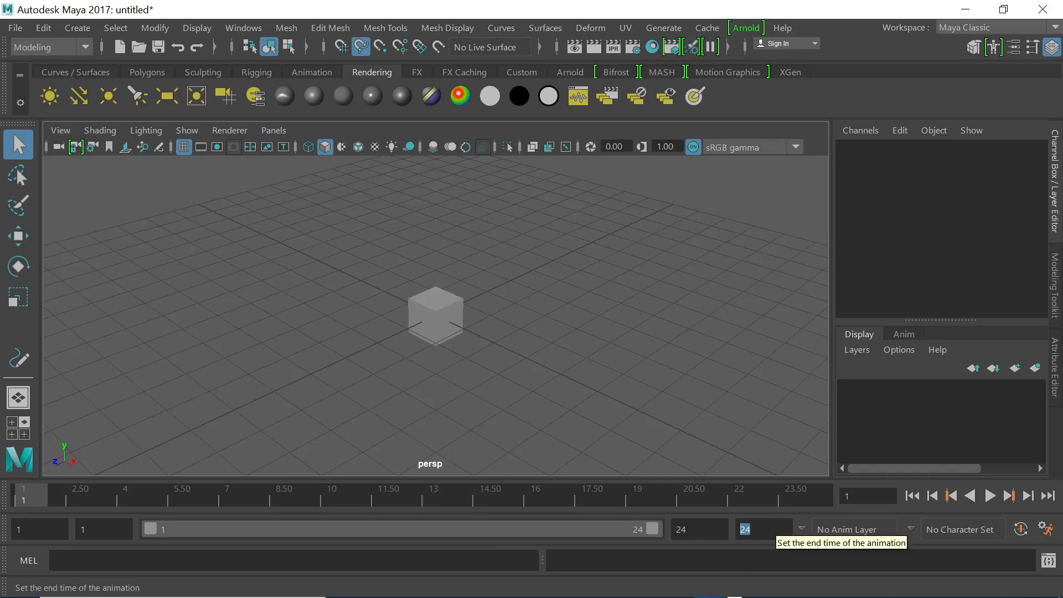
{"action": "type", "text": "1000"}
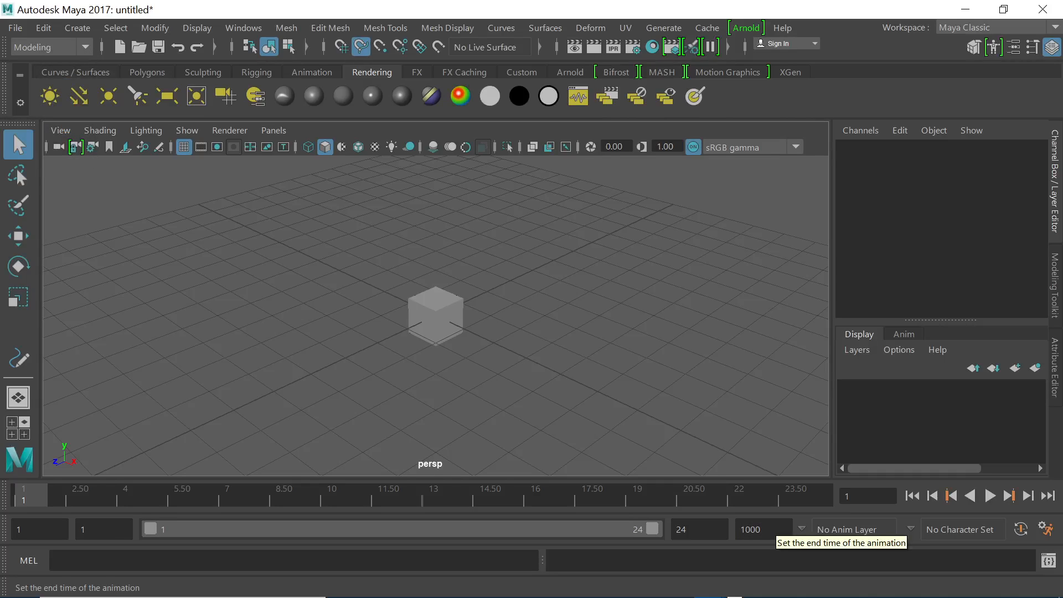
{"action": "key", "text": "Return"}
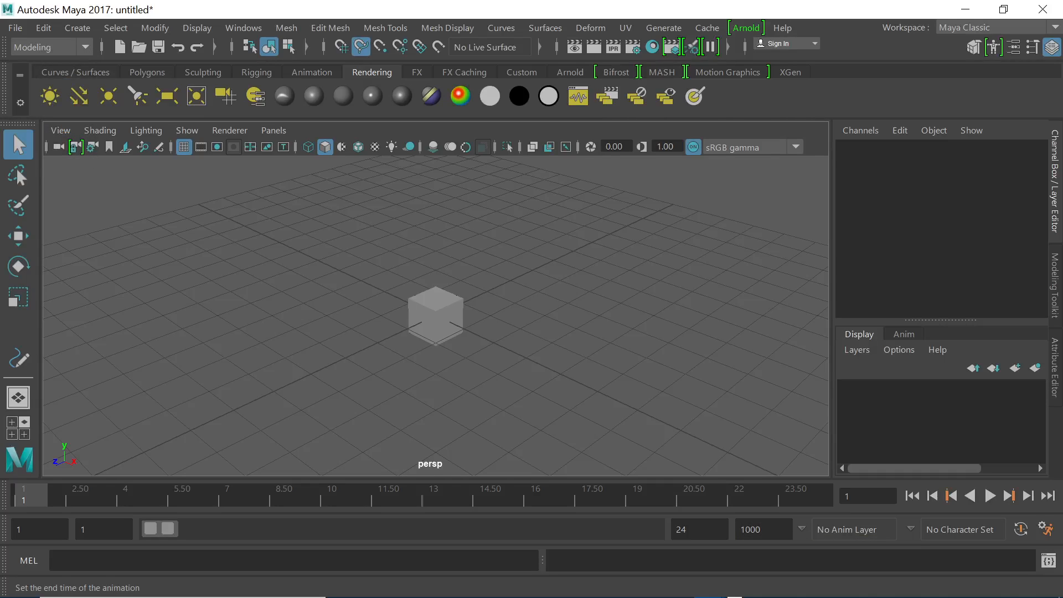
{"action": "left_click_drag", "start_coordinate": [168, 529], "coordinate": [656, 529]}
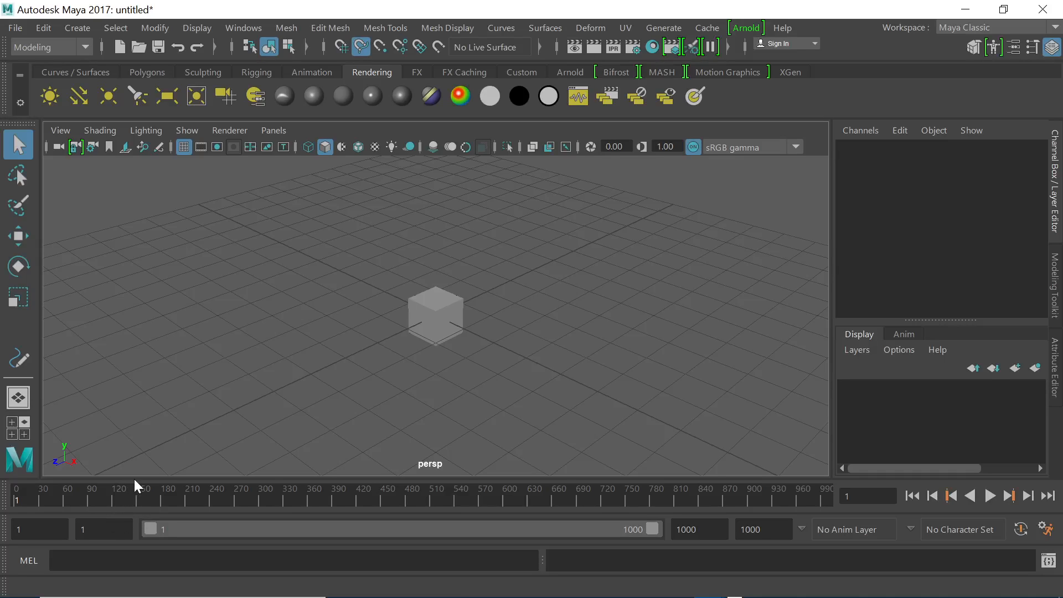
- Narrow the playback range to about frames 120 to 159 and restore it to the full 1 to 1000
{"action": "left_click_drag", "start_coordinate": [648, 527], "coordinate": [377, 528]}
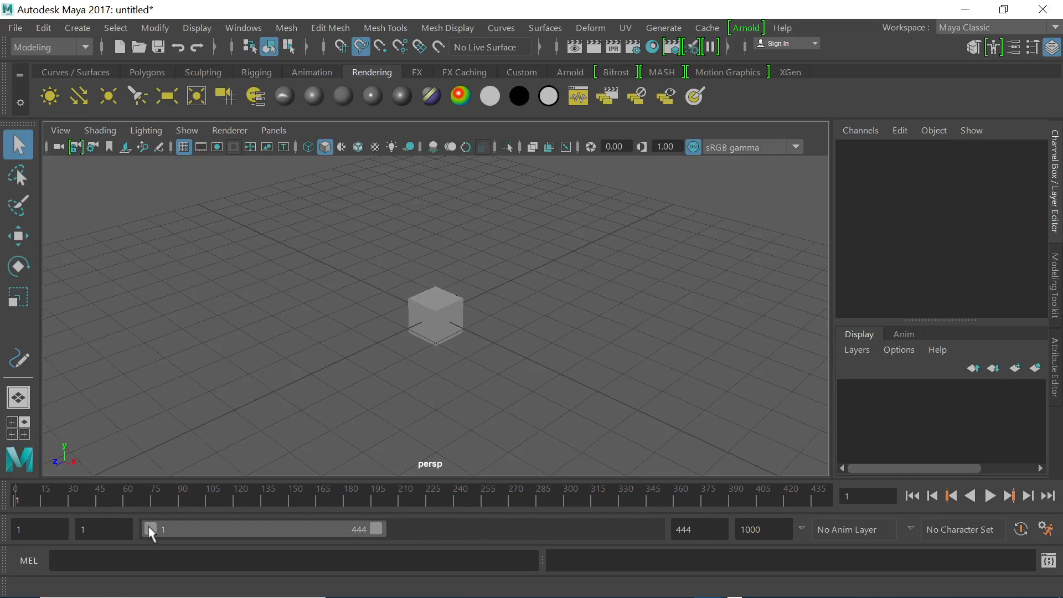
{"action": "left_click_drag", "start_coordinate": [150, 529], "coordinate": [204, 531]}
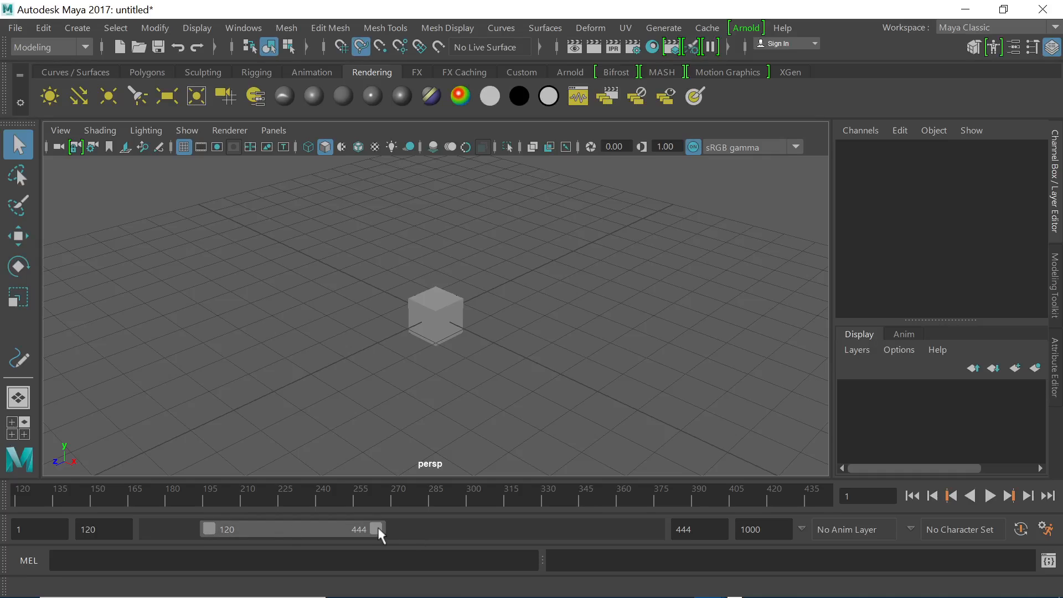
{"action": "left_click_drag", "start_coordinate": [378, 529], "coordinate": [222, 527]}
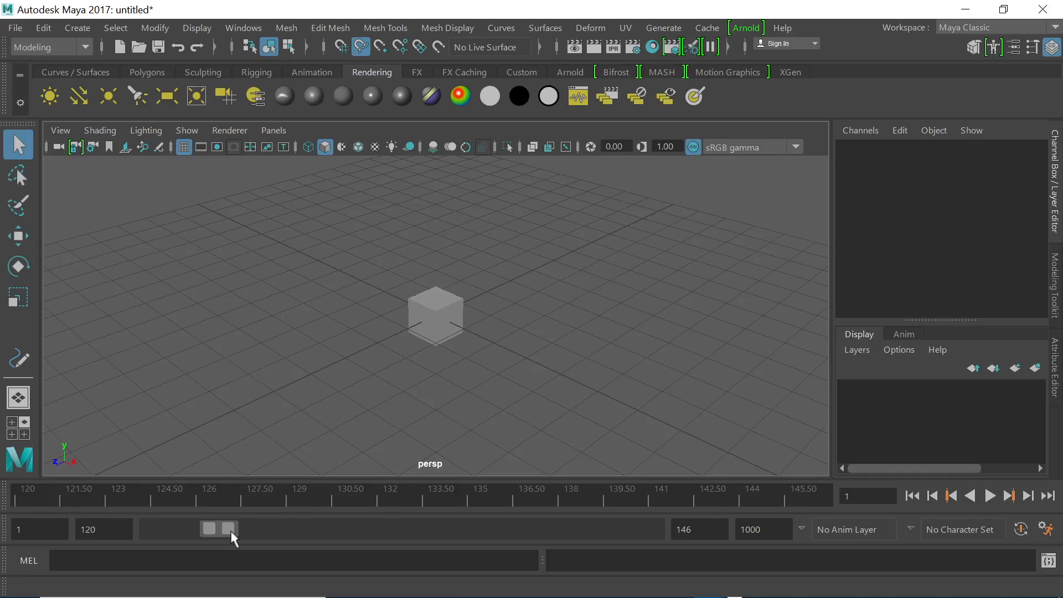
{"action": "left_click_drag", "start_coordinate": [229, 532], "coordinate": [238, 529]}
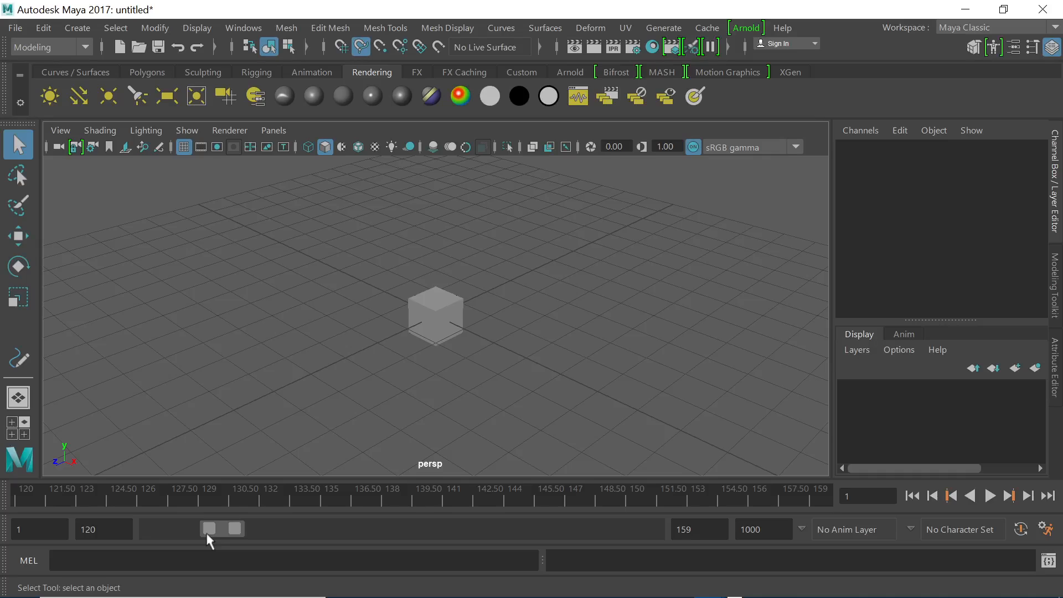
{"action": "left_click_drag", "start_coordinate": [206, 533], "coordinate": [147, 534]}
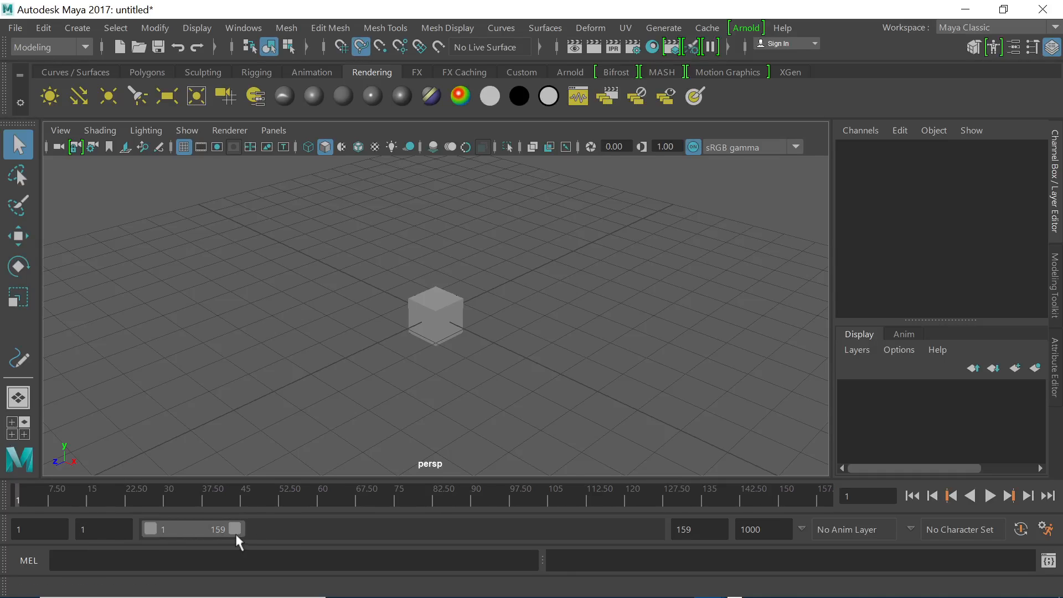
{"action": "left_click_drag", "start_coordinate": [235, 533], "coordinate": [684, 540]}
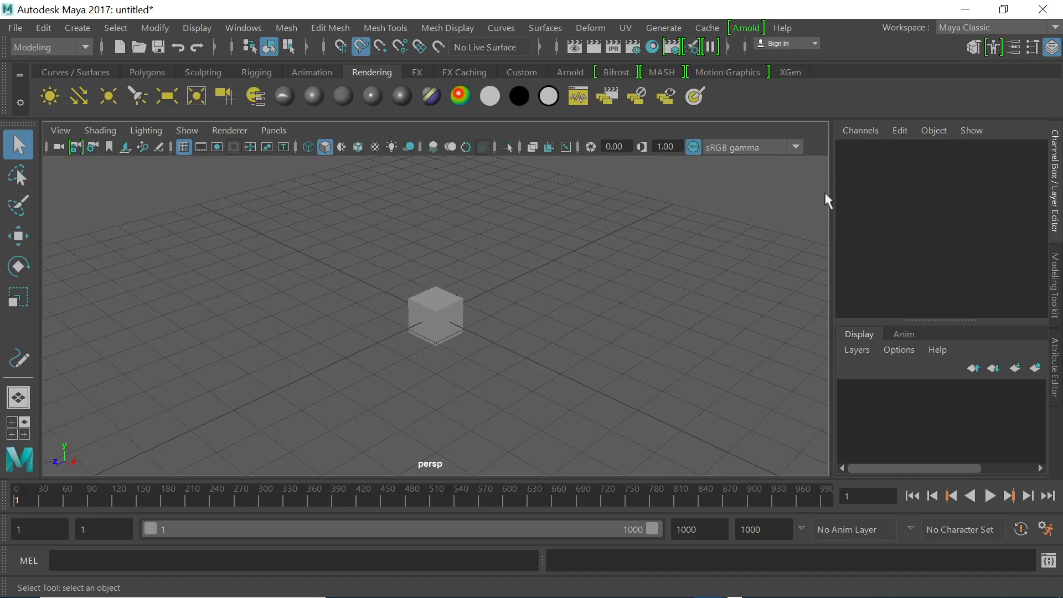
- Select the cube and turn its Visibility off
{"action": "left_click", "coordinate": [457, 308]}
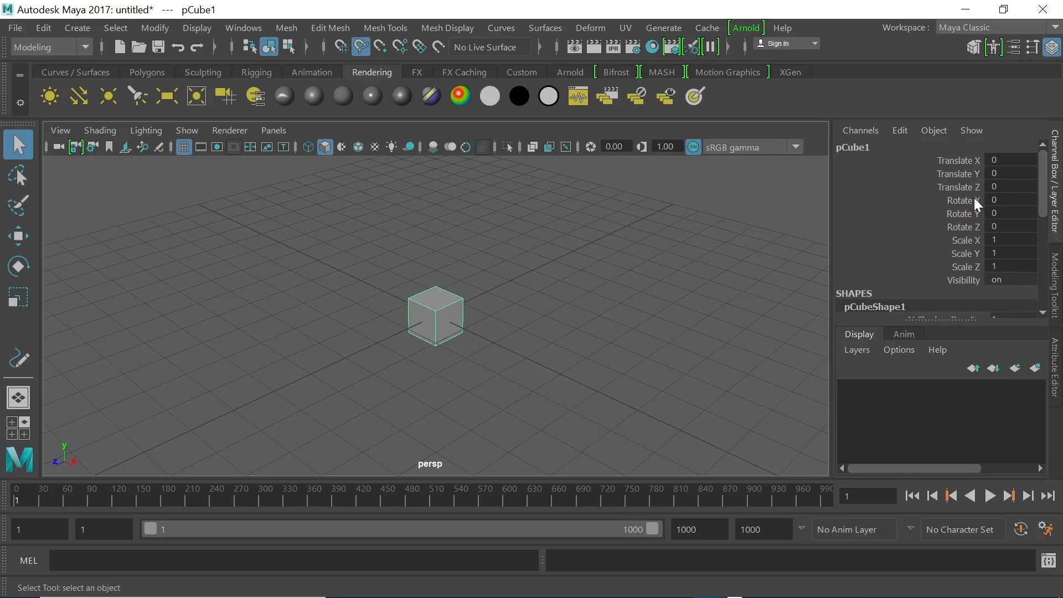
{"action": "scroll", "coordinate": [951, 215], "scroll_direction": "down", "scroll_amount": 1}
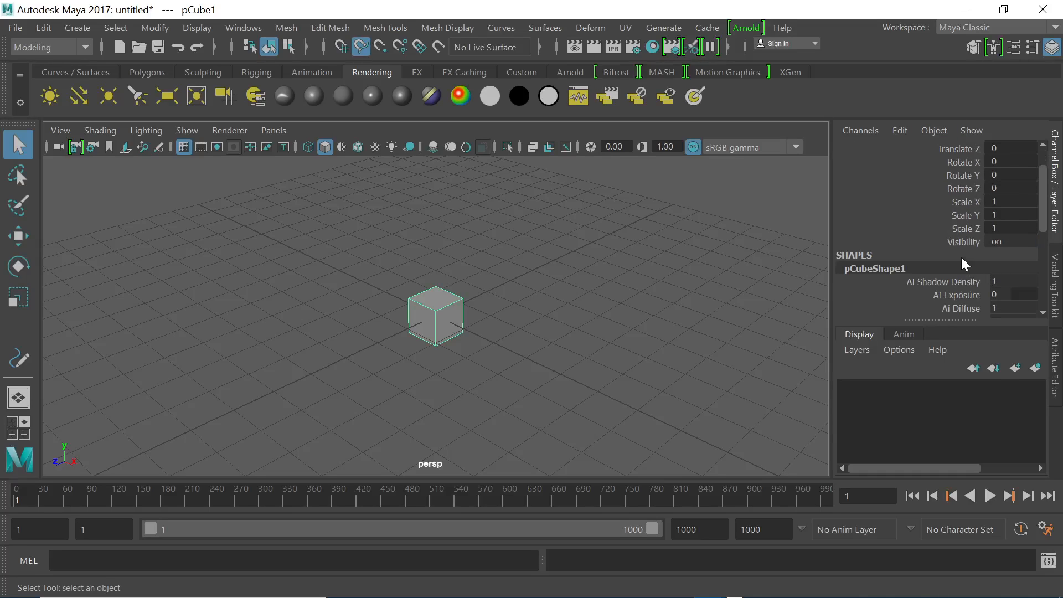
{"action": "left_click", "coordinate": [997, 246]}
{"action": "type", "text": "0"}
{"action": "key", "text": "Return"}
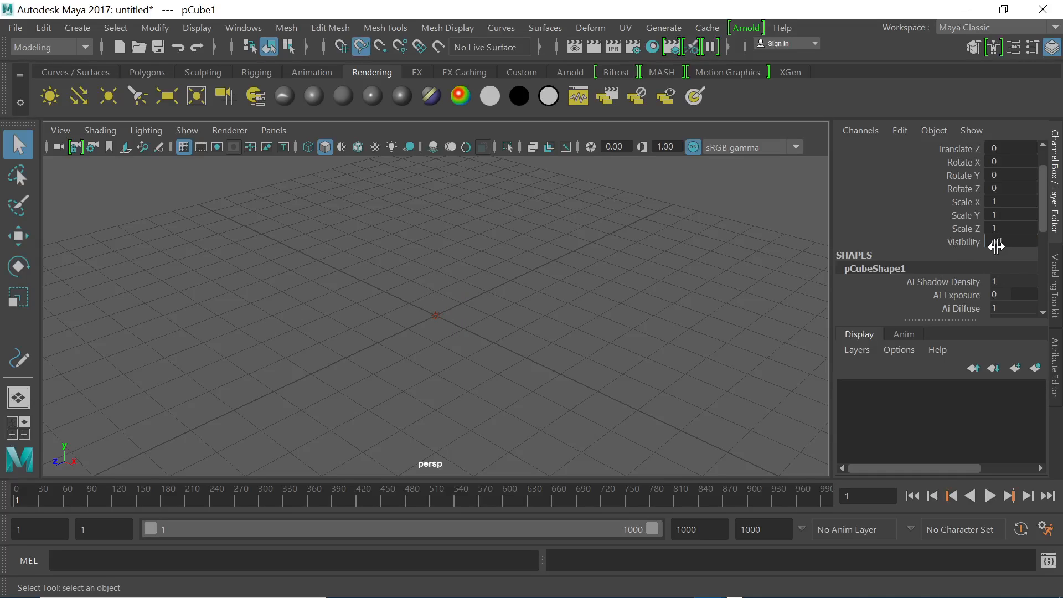
{"action": "left_click", "coordinate": [997, 242]}
{"action": "type", "text": "0"}
{"action": "key", "text": "Return"}
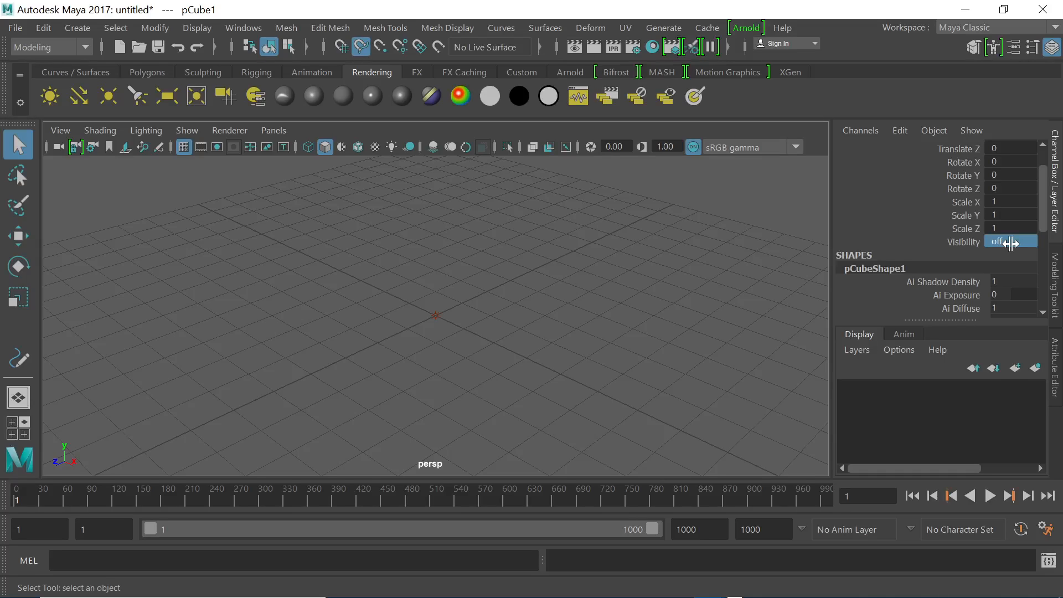
- Delete the hidden cube, undo the deletion and set its Visibility to on
{"action": "key", "text": "Delete"}
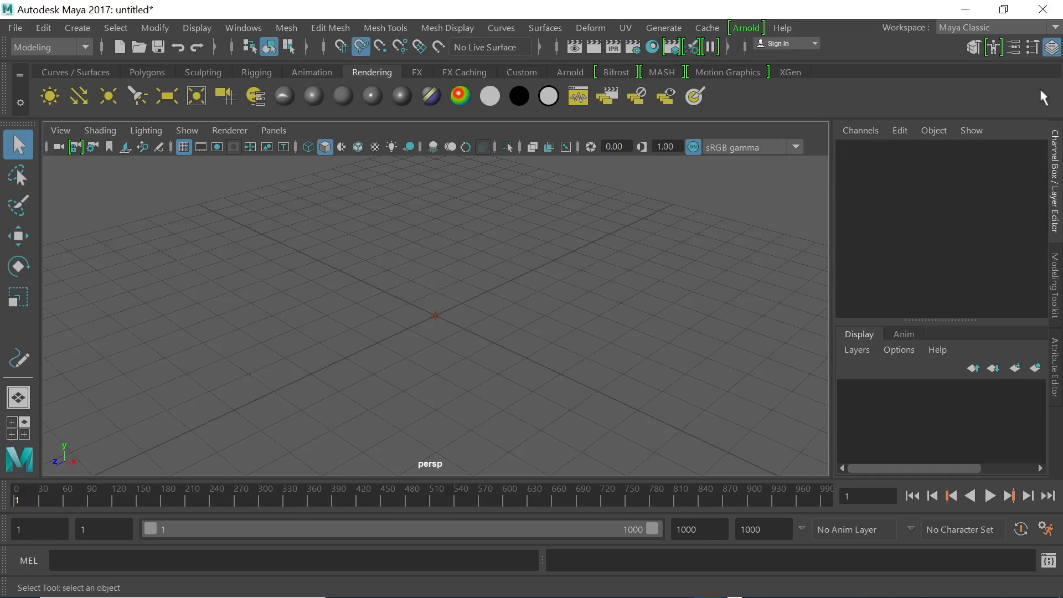
{"action": "key", "text": "ctrl+z"}
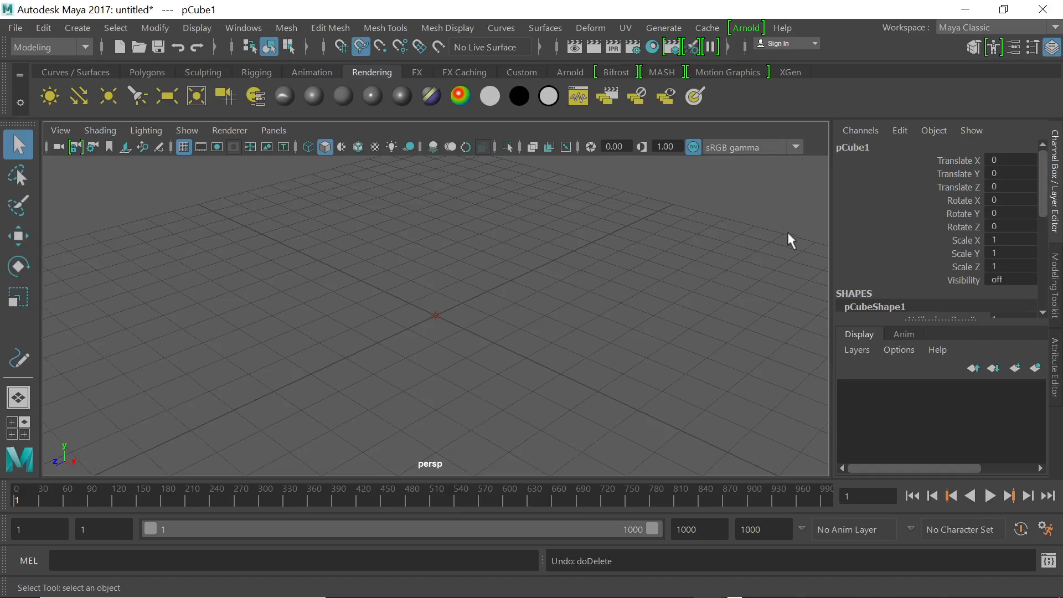
{"action": "left_click", "coordinate": [1009, 280]}
{"action": "type", "text": "1"}
{"action": "key", "text": "Return"}
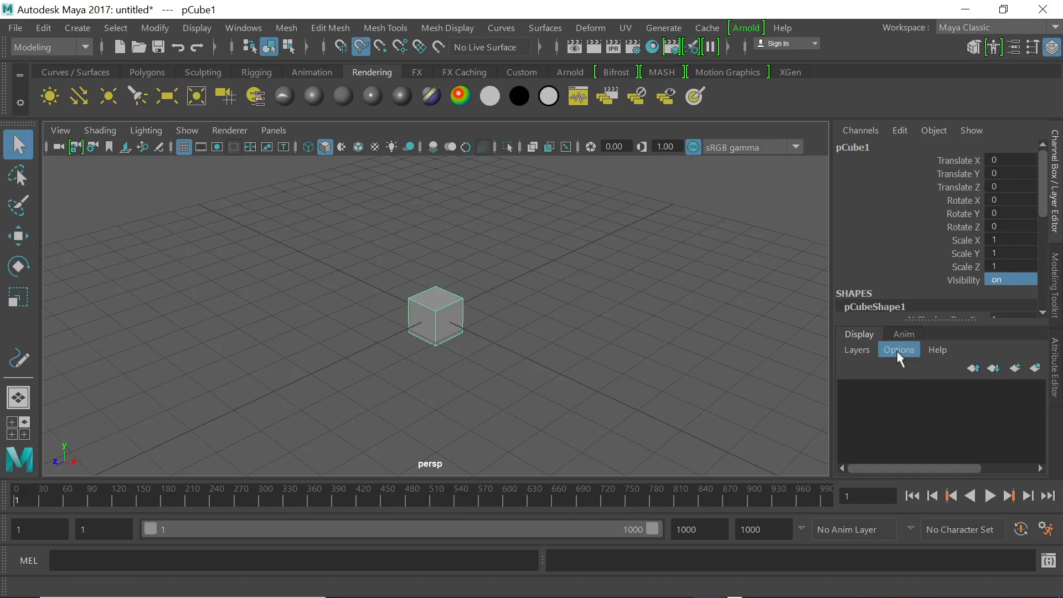
- Move the cube about 2.63 units along X and create a second polygon cube at the origin
{"action": "left_click", "coordinate": [82, 71]}
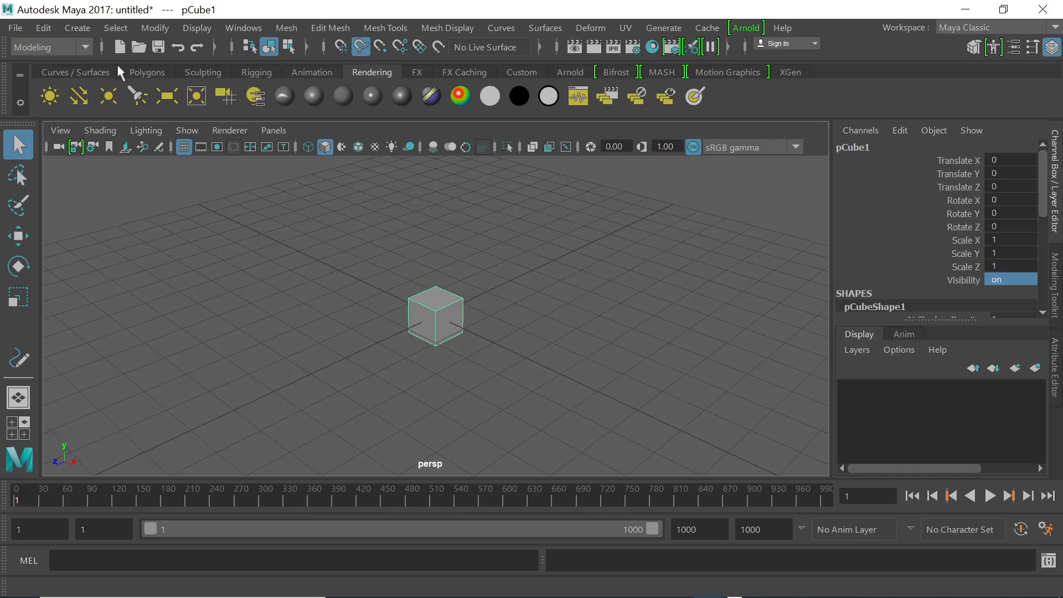
{"action": "left_click", "coordinate": [150, 72]}
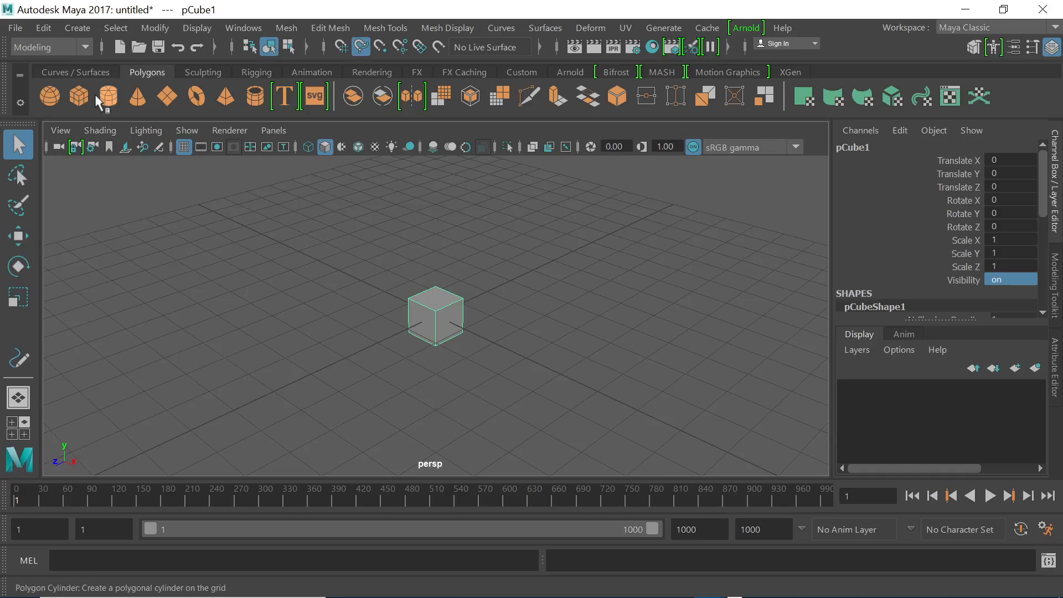
{"action": "key", "text": "w"}
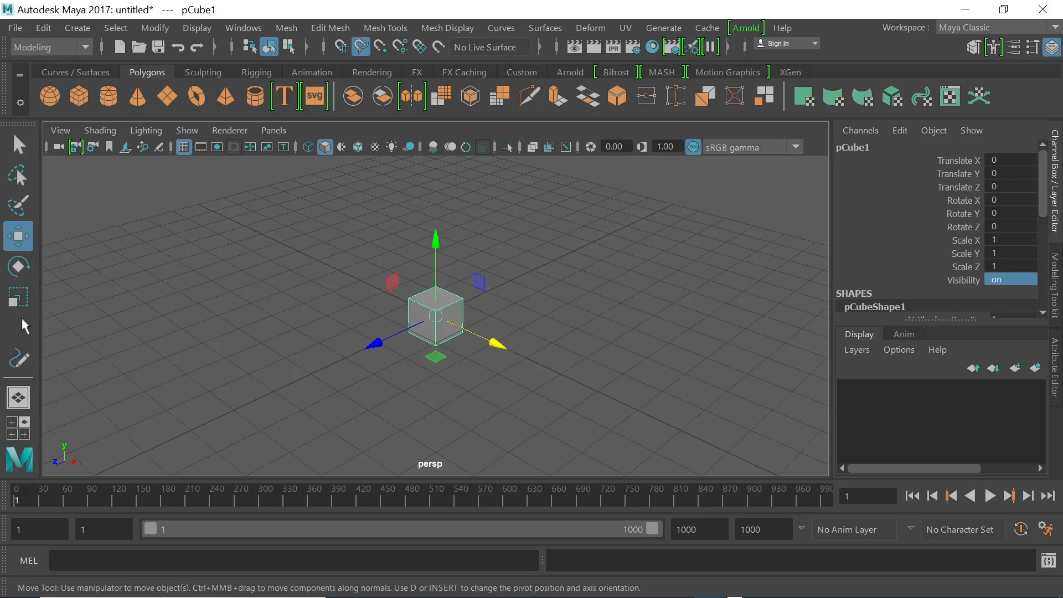
{"action": "left_click_drag", "start_coordinate": [500, 344], "coordinate": [594, 382]}
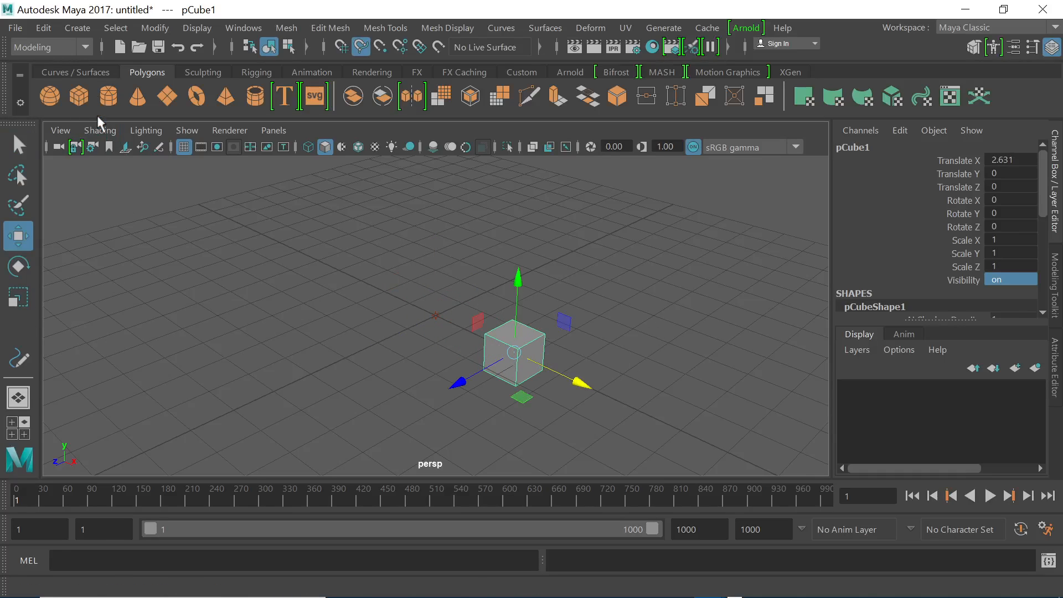
{"action": "left_click", "coordinate": [79, 96]}
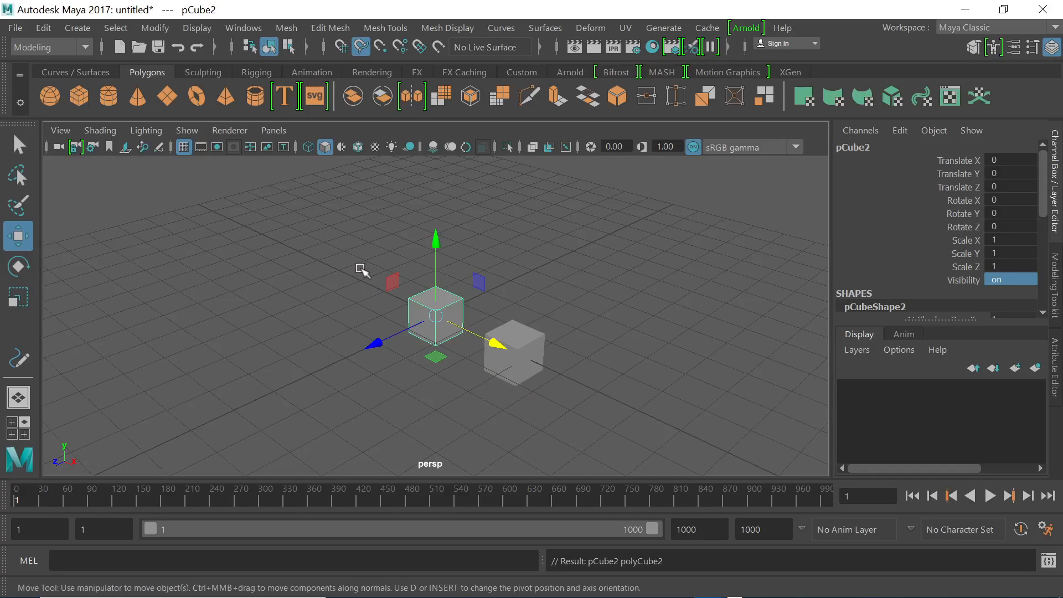
- Select both cubes and assign them to a new display layer
{"action": "left_click", "coordinate": [360, 268]}
{"action": "left_click", "coordinate": [508, 332]}
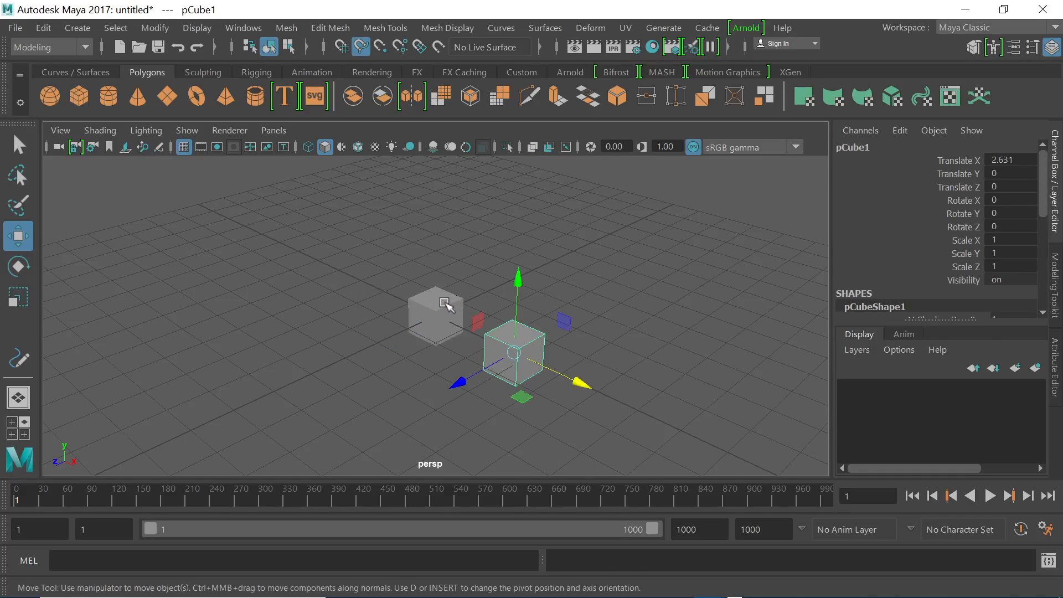
{"action": "left_click", "coordinate": [443, 304]}
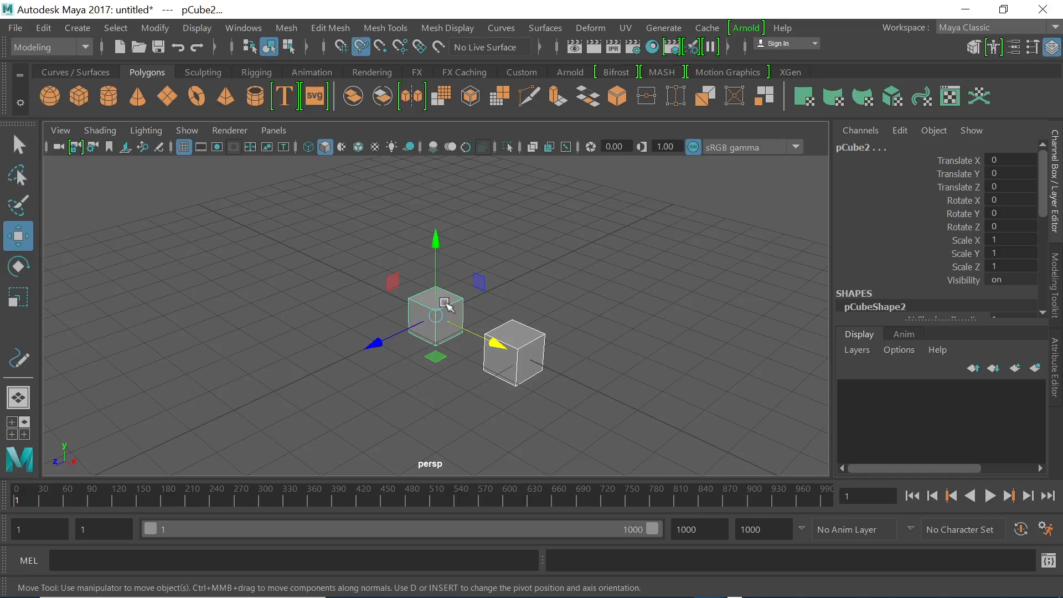
{"action": "left_click", "coordinate": [1035, 368]}
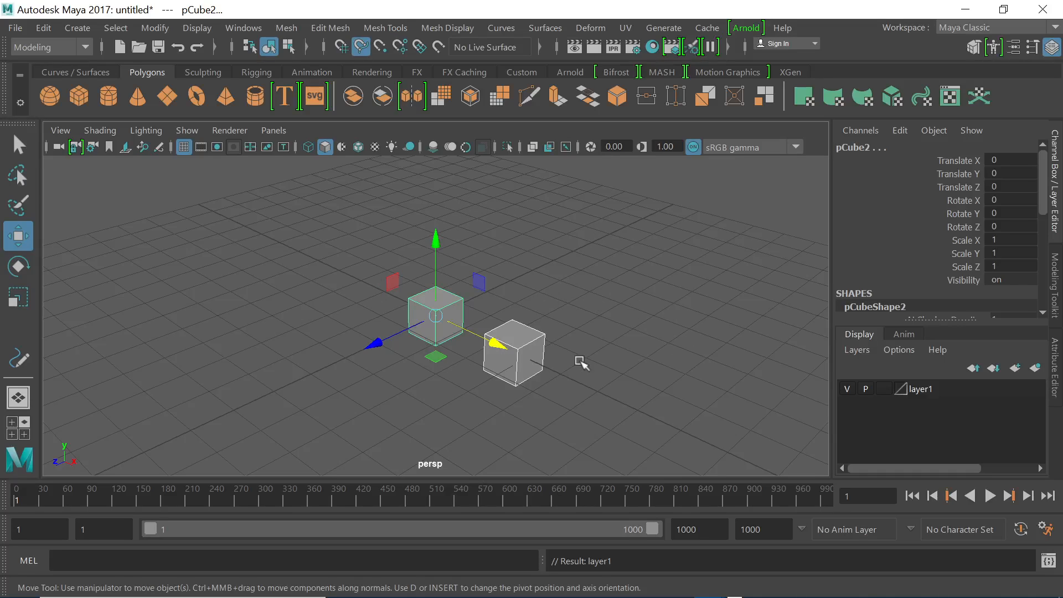
- Toggle the visibility of layer1 off and on again, leaving both cubes shown
{"action": "left_click", "coordinate": [847, 389]}
{"action": "left_click", "coordinate": [848, 390]}
{"action": "left_click", "coordinate": [848, 389]}
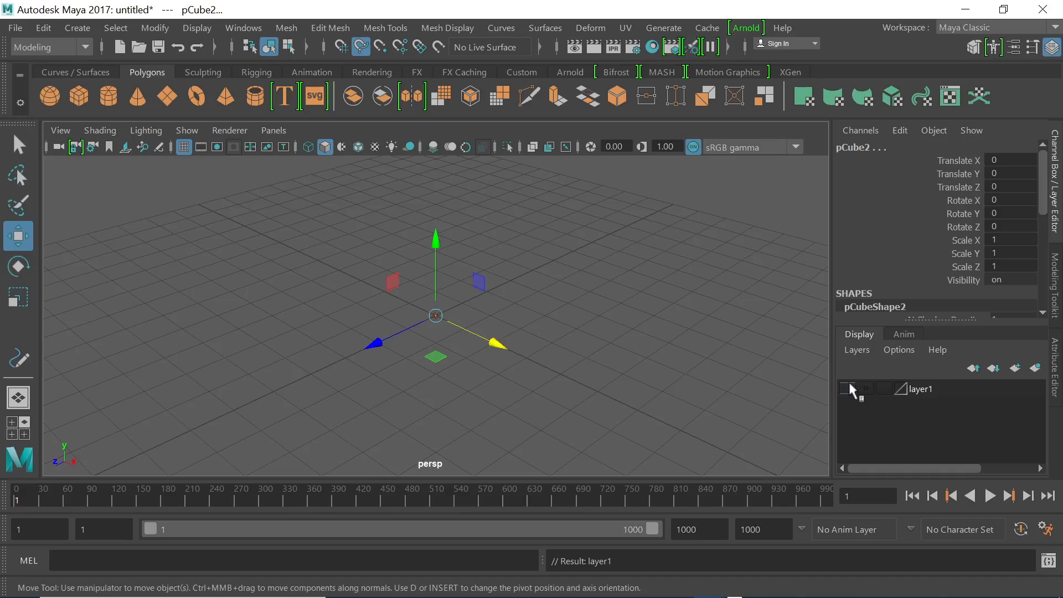
{"action": "left_click", "coordinate": [848, 389]}
- Set the Visibility of the cube at the origin to off and undo the change
{"action": "left_click", "coordinate": [759, 410]}
{"action": "left_click", "coordinate": [545, 349]}
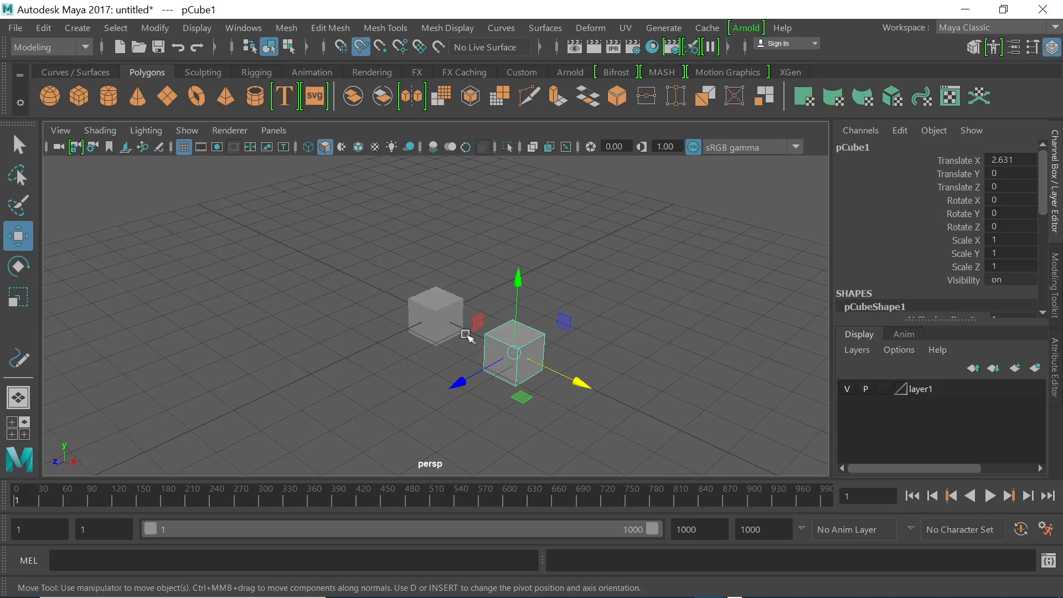
{"action": "left_click", "coordinate": [437, 316]}
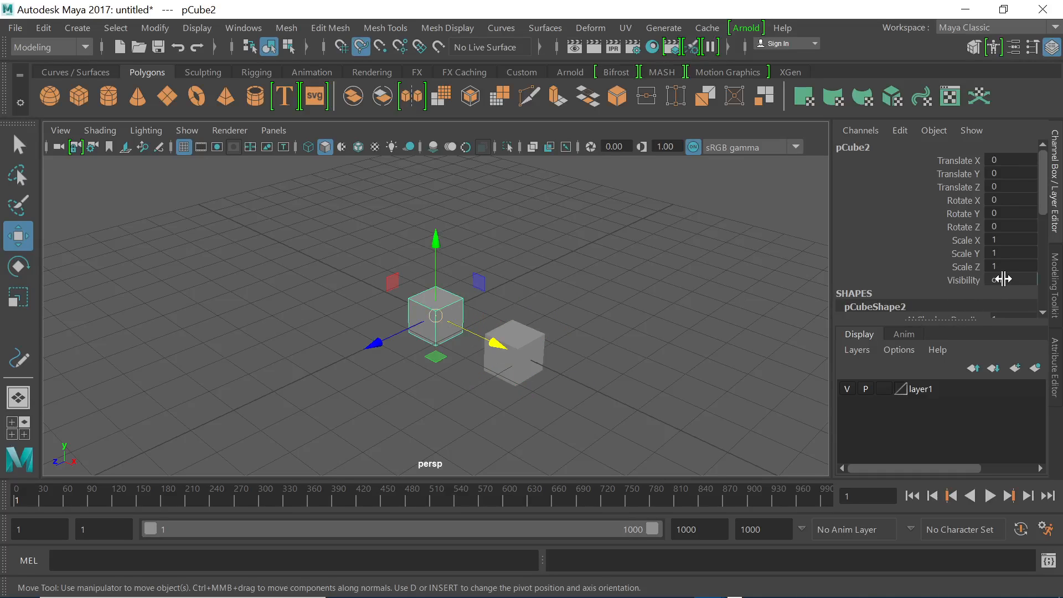
{"action": "middle_click_drag", "start_coordinate": [1005, 279], "coordinate": [1001, 279]}
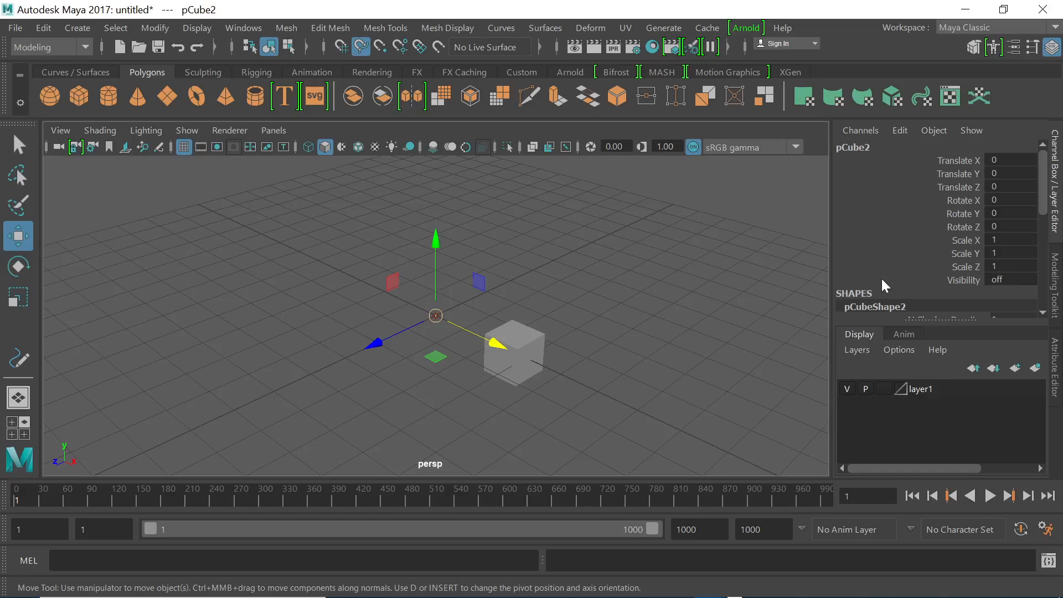
{"action": "key", "text": "ctrl+z"}
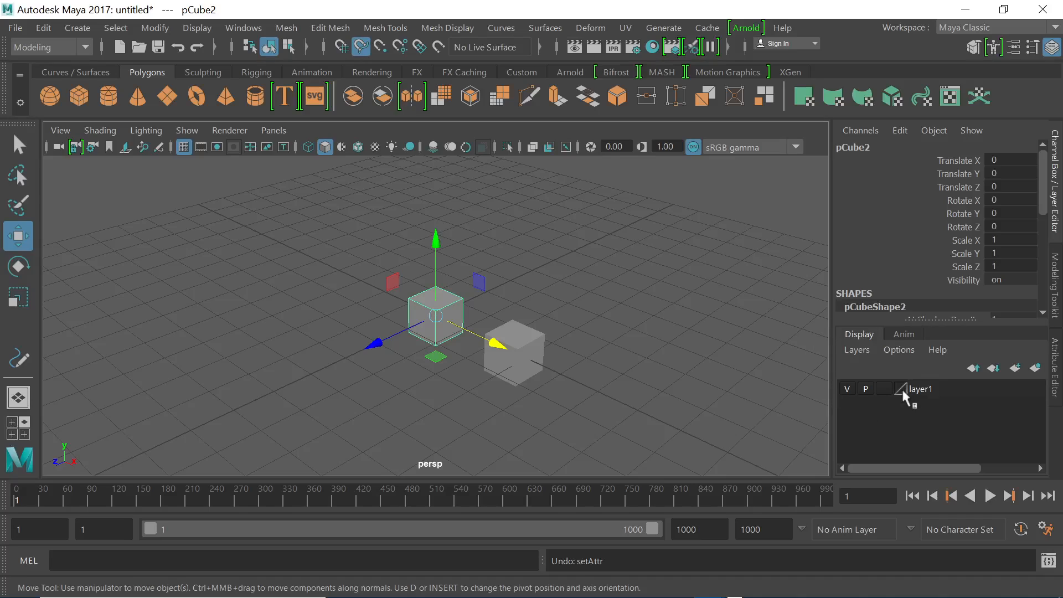
- Select the two cubes in turn, and hide and reshow them together through the display layer
{"action": "left_click", "coordinate": [517, 366]}
{"action": "left_click", "coordinate": [439, 315]}
{"action": "left_click", "coordinate": [517, 374]}
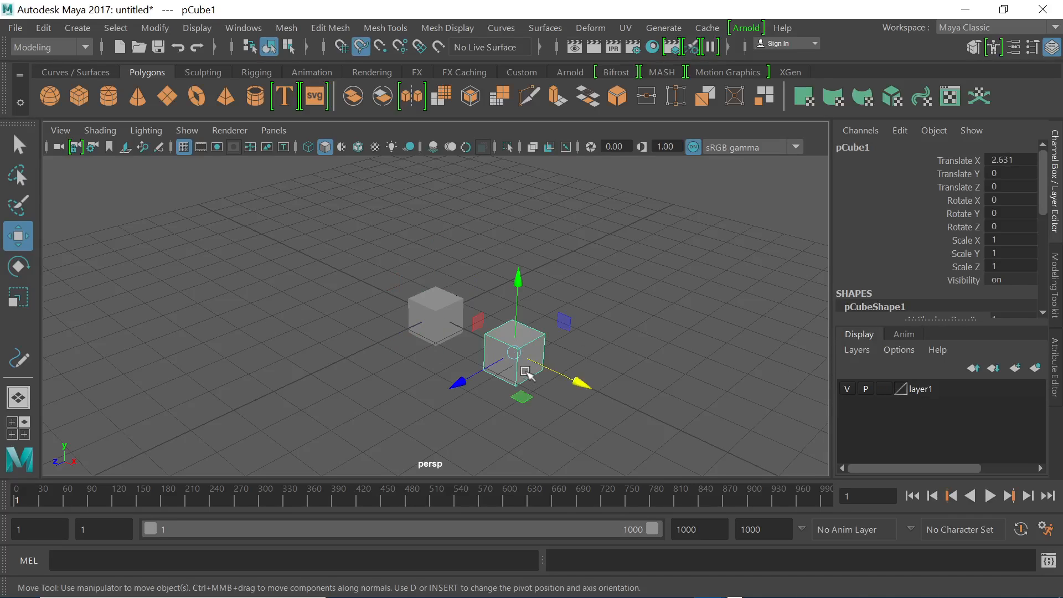
{"action": "left_click", "coordinate": [850, 389]}
{"action": "left_click", "coordinate": [850, 389]}
- Switch layer1's display type to Template and on to Reference
{"action": "left_click", "coordinate": [885, 389]}
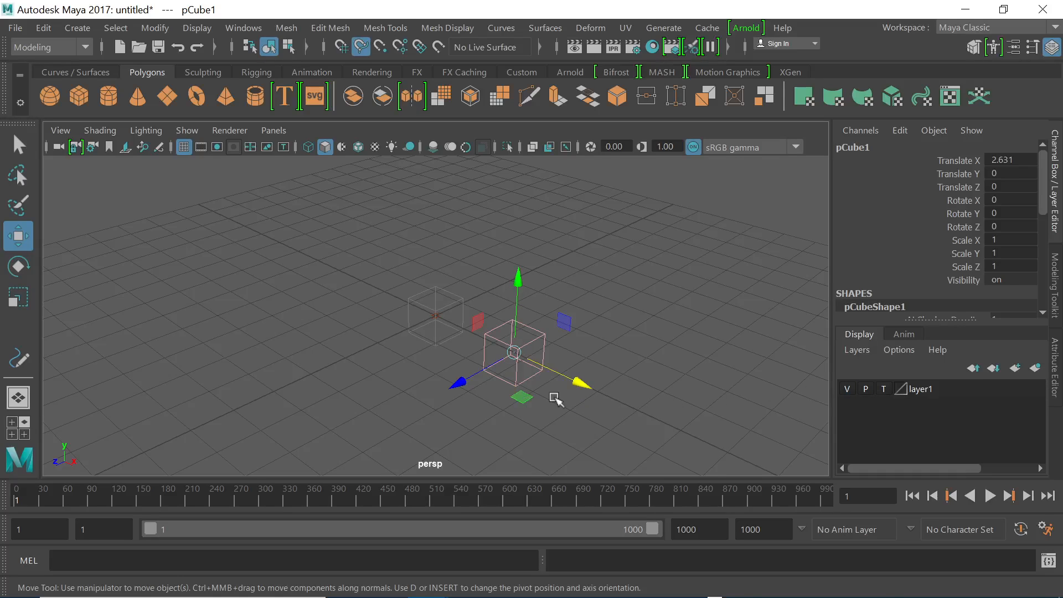
{"action": "scroll", "coordinate": [553, 387], "scroll_direction": "up", "scroll_amount": 5}
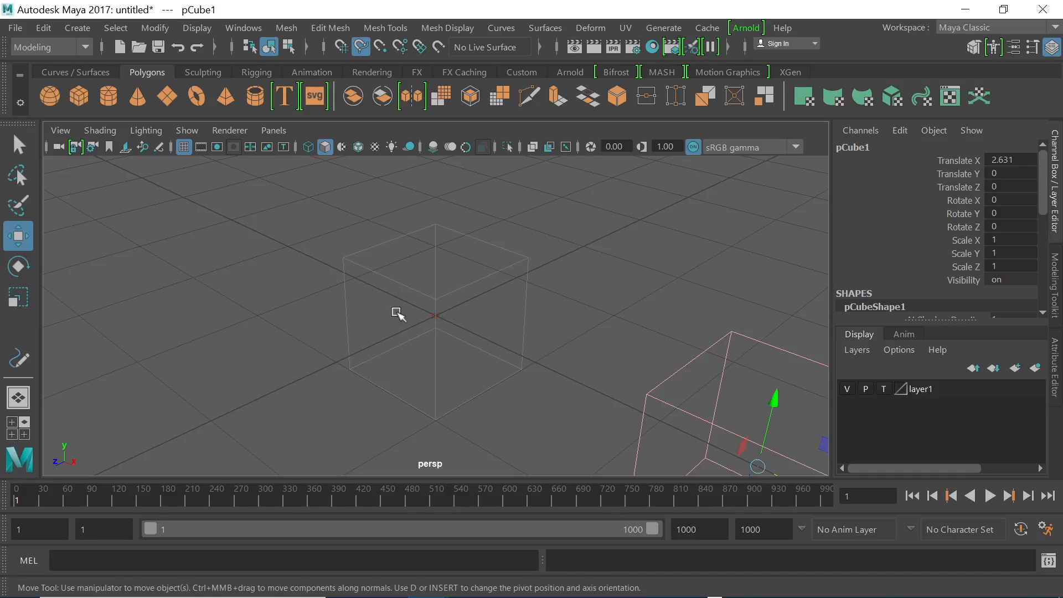
{"action": "left_click", "coordinate": [884, 389]}
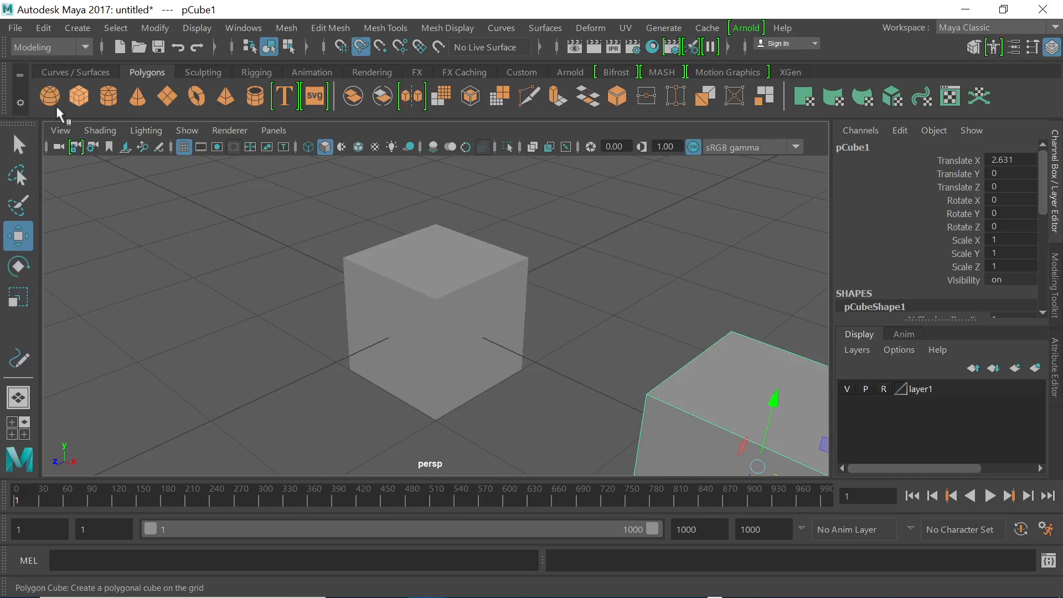
- Clear the selection and try the Select and Rotate tools on the referenced cubes
{"action": "scroll", "coordinate": [586, 318], "scroll_direction": "down", "scroll_amount": 3}
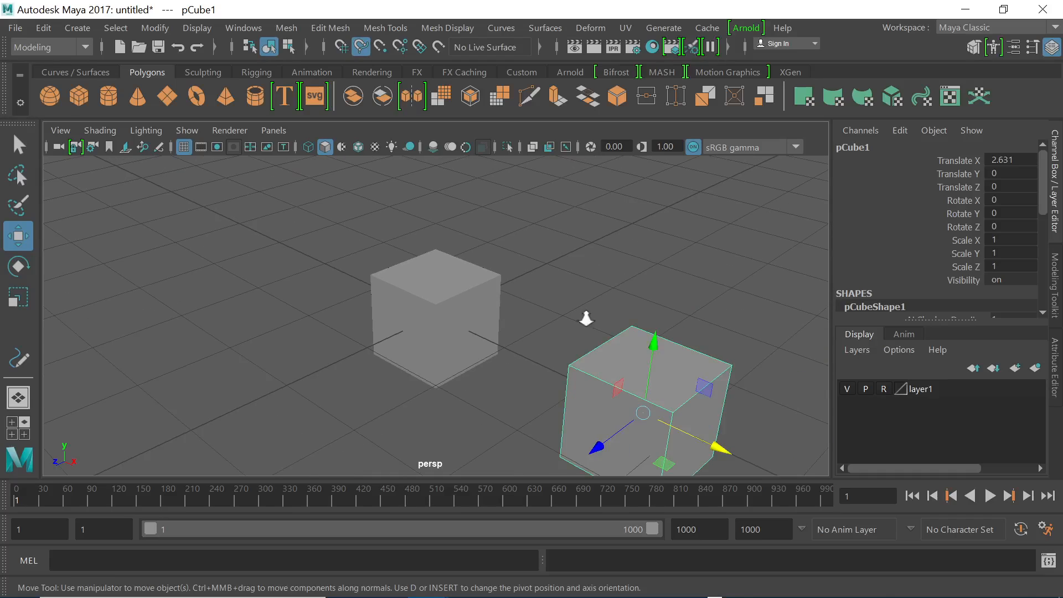
{"action": "scroll", "coordinate": [586, 319], "scroll_direction": "down", "scroll_amount": 3}
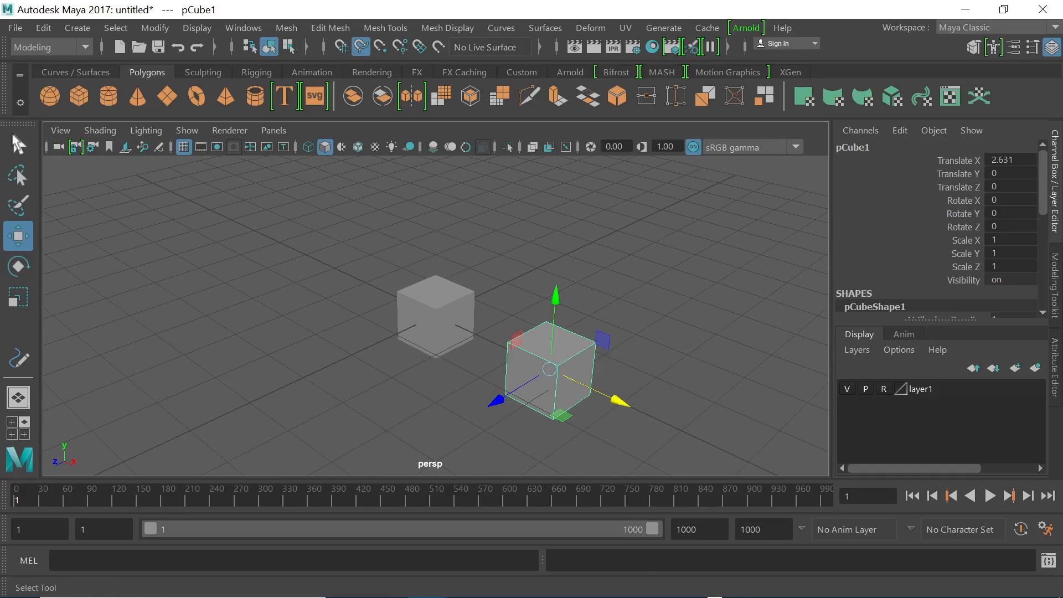
{"action": "left_click", "coordinate": [396, 231]}
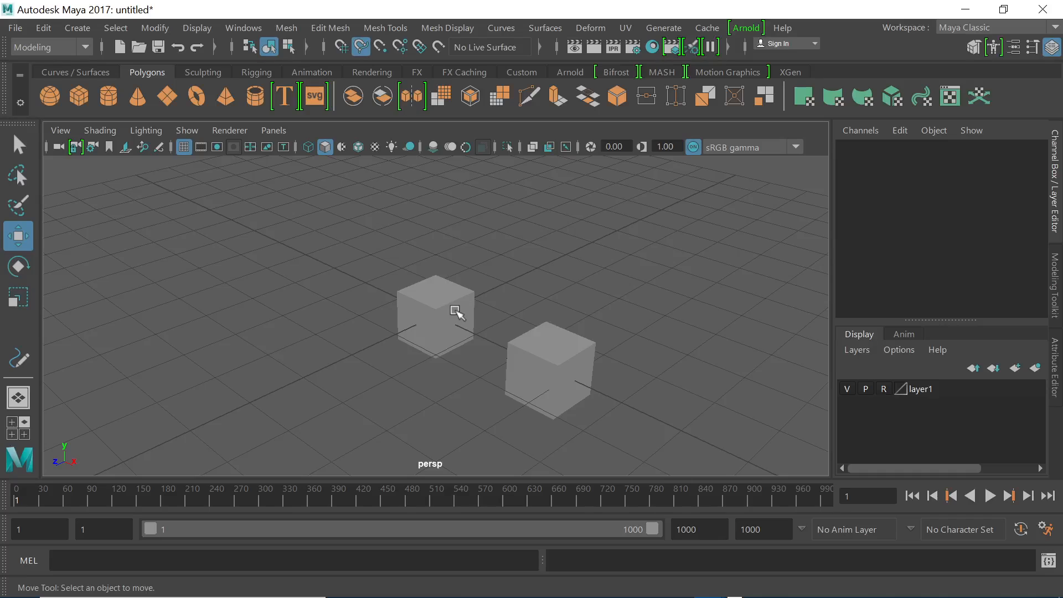
{"action": "left_click", "coordinate": [19, 145]}
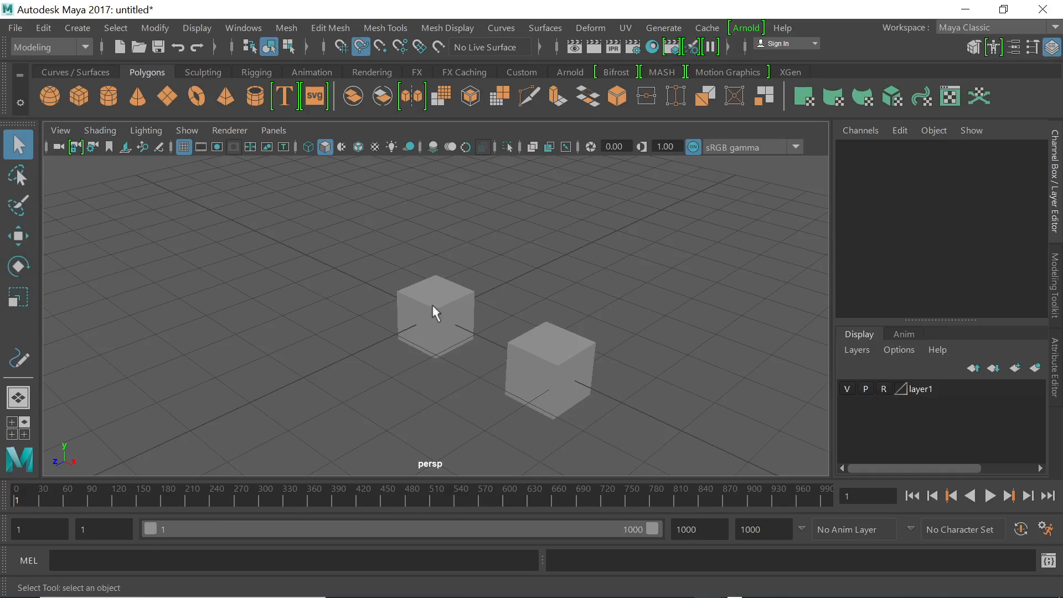
{"action": "scroll", "coordinate": [465, 250], "scroll_direction": "down", "scroll_amount": 5}
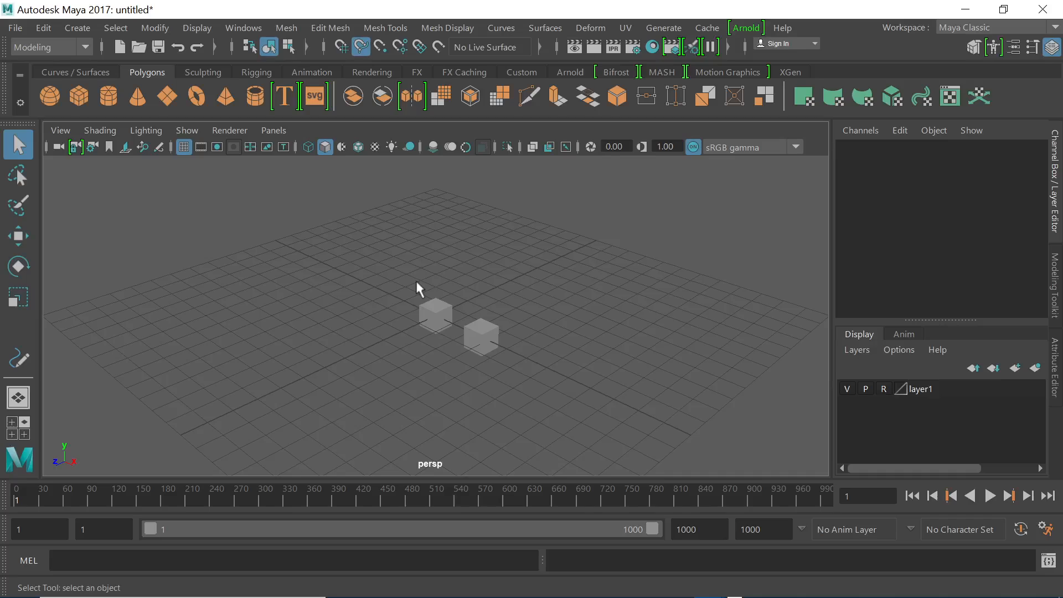
{"action": "scroll", "coordinate": [483, 351], "scroll_direction": "up", "scroll_amount": 8}
{"action": "left_click", "coordinate": [18, 265]}
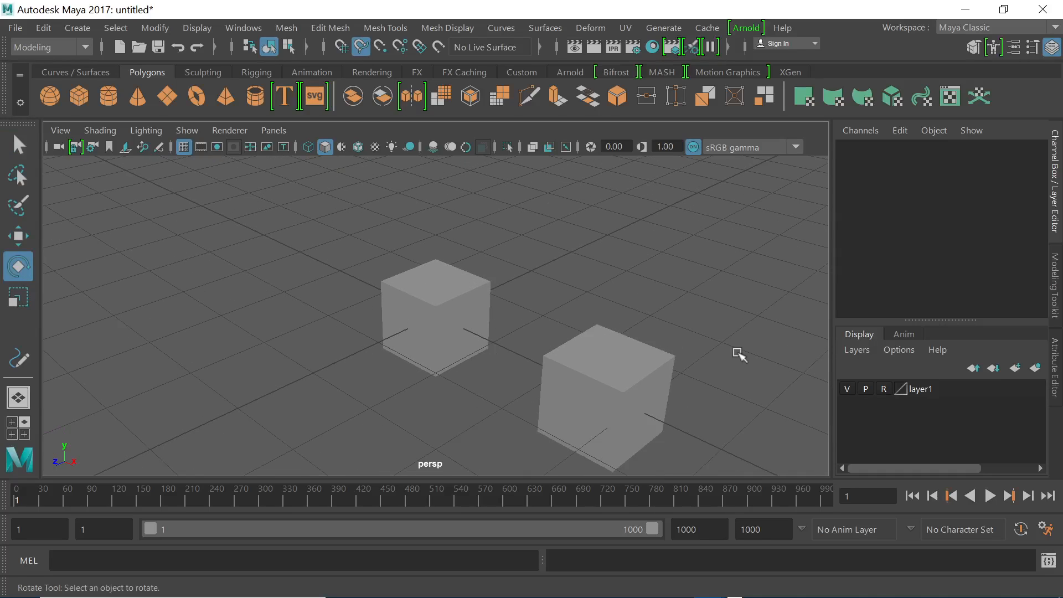
- Delete the display layer layer1
{"action": "left_click", "coordinate": [928, 391]}
{"action": "left_click_drag", "start_coordinate": [580, 393], "coordinate": [591, 352]}
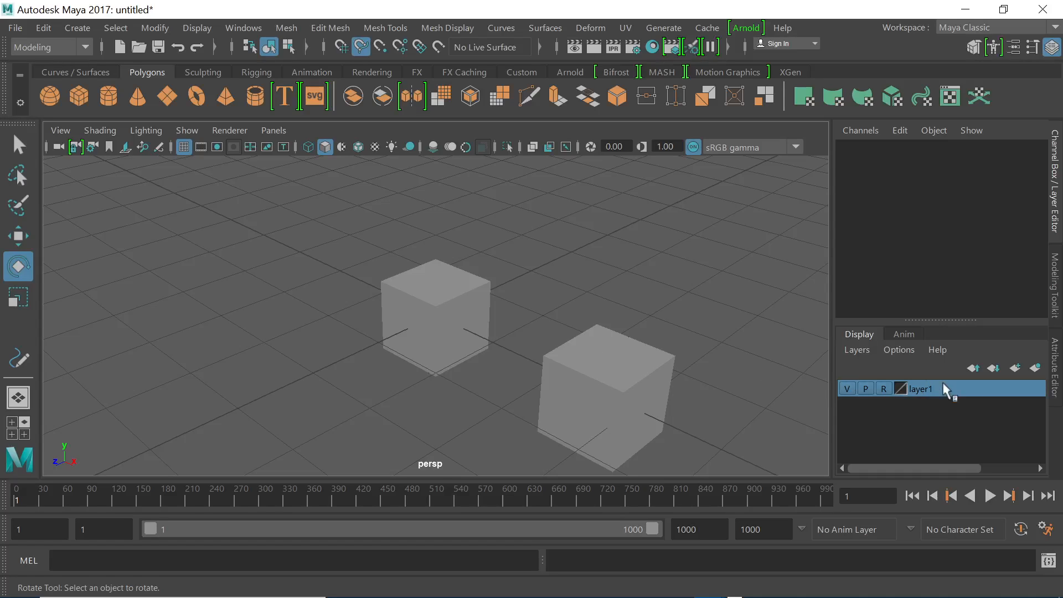
{"action": "right_click", "coordinate": [953, 403]}
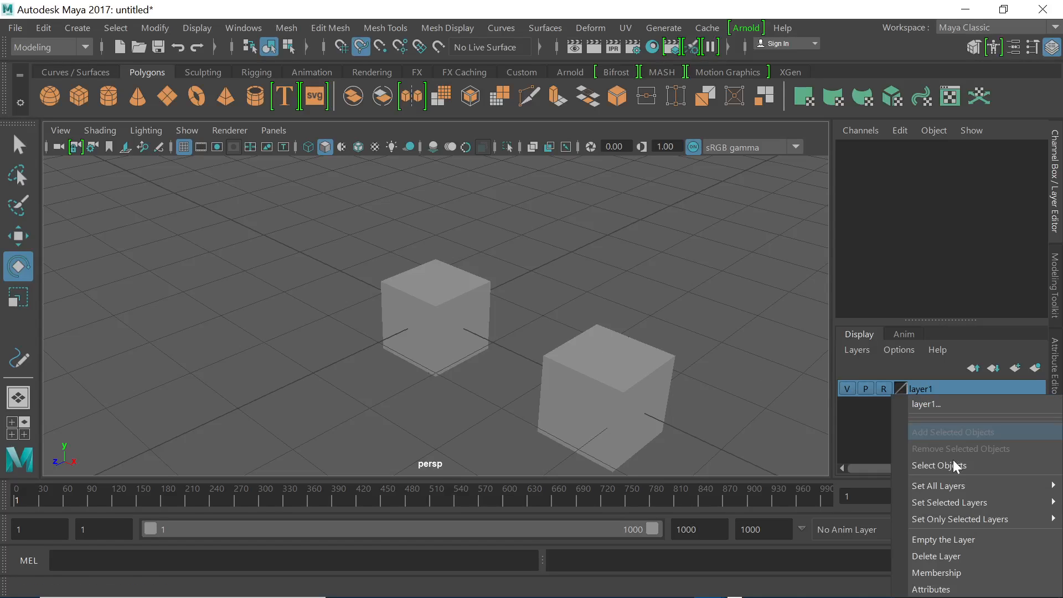
{"action": "left_click", "coordinate": [941, 556]}
- Select each cube in turn and rotate the one offset along X to about -29.5° in Y and 81.5° in Z
{"action": "left_click", "coordinate": [627, 408]}
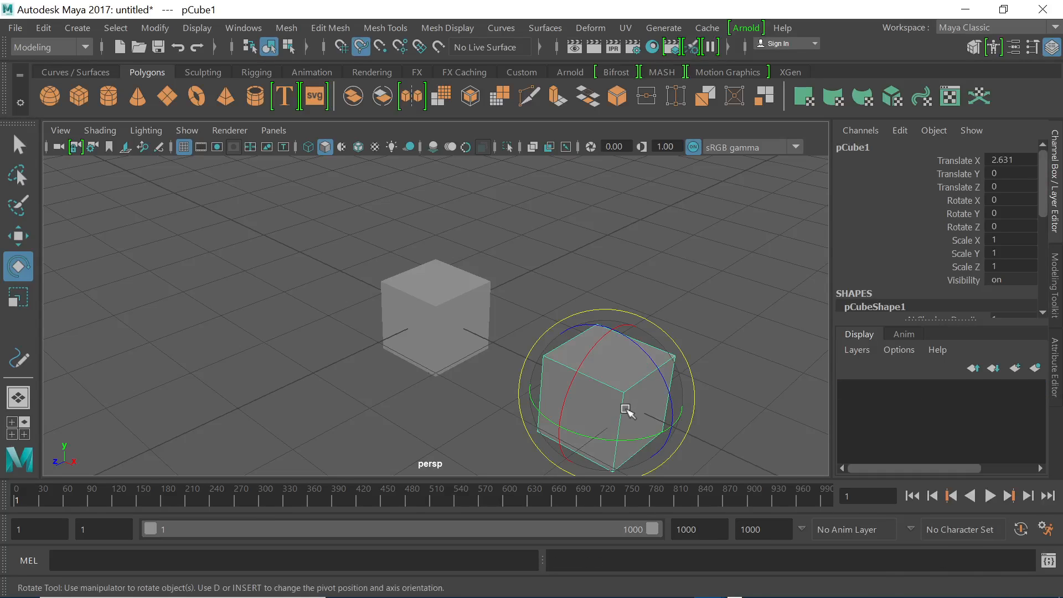
{"action": "left_click", "coordinate": [415, 305]}
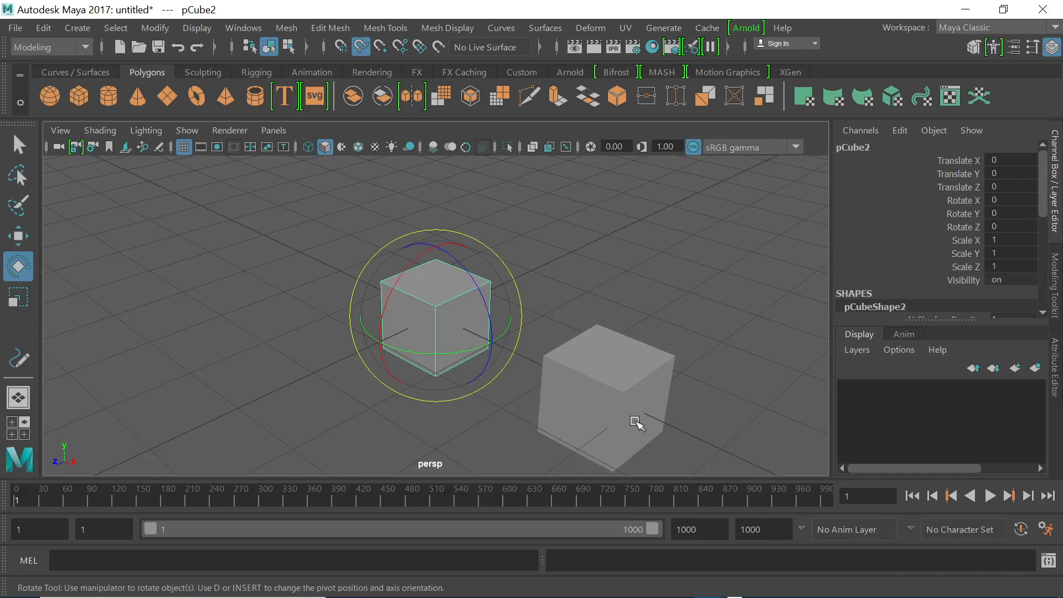
{"action": "left_click", "coordinate": [643, 422]}
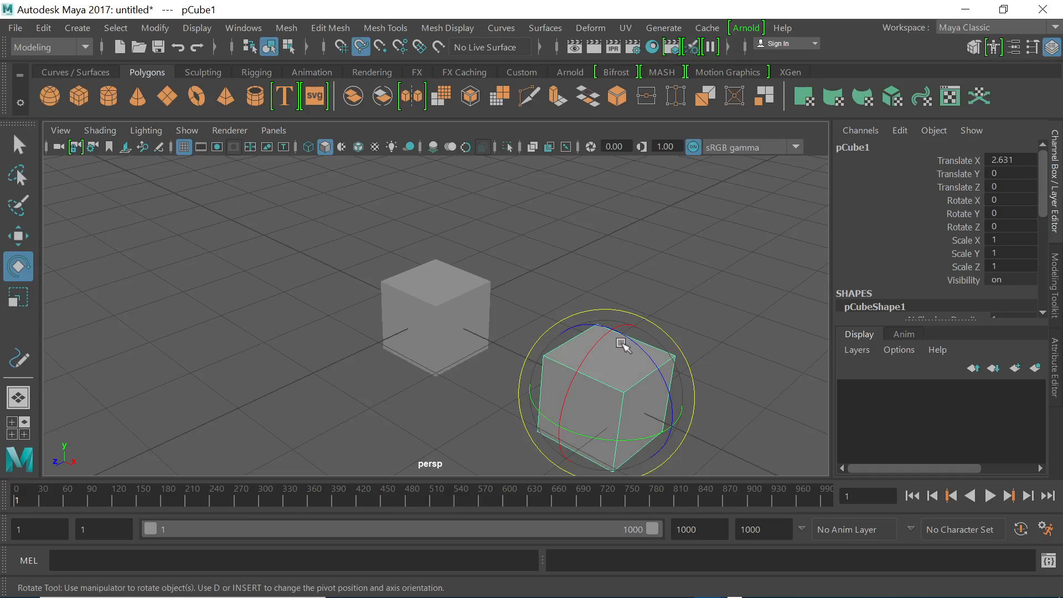
{"action": "left_click_drag", "start_coordinate": [628, 339], "coordinate": [552, 384]}
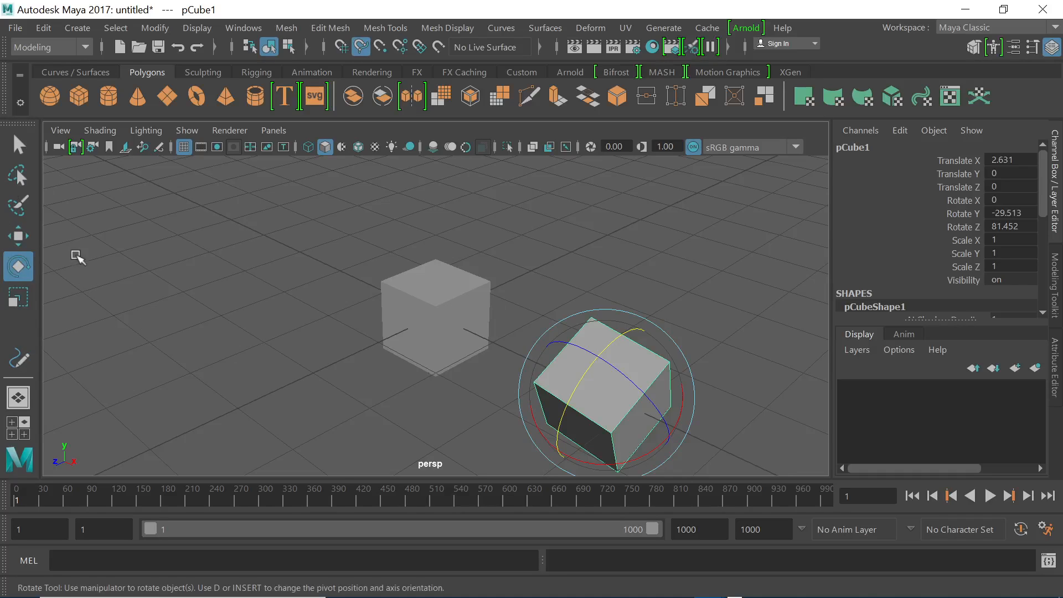
- Move the rotated cube along the X axis only, to a Translate X of about 2.09
{"action": "left_click", "coordinate": [18, 236]}
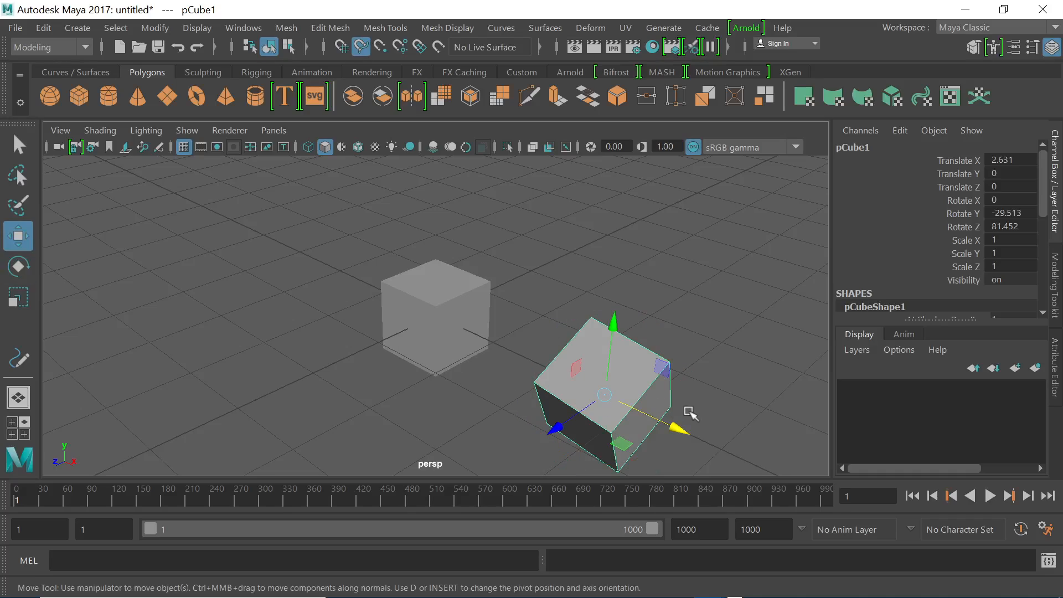
{"action": "left_click_drag", "start_coordinate": [680, 428], "coordinate": [488, 344]}
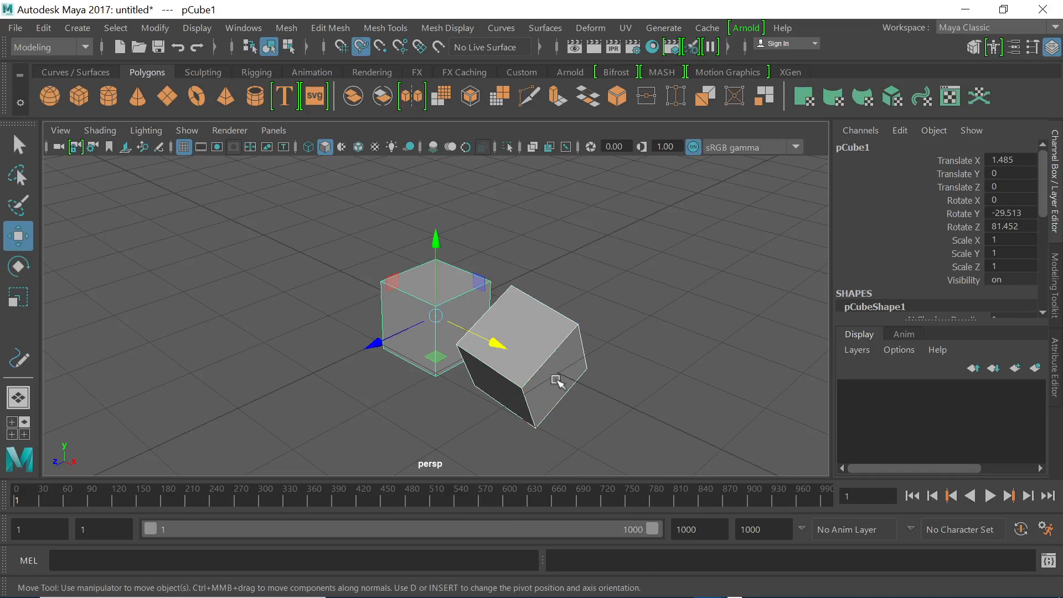
{"action": "left_click", "coordinate": [586, 394]}
{"action": "left_click", "coordinate": [541, 364]}
{"action": "left_click_drag", "start_coordinate": [551, 371], "coordinate": [648, 407]}
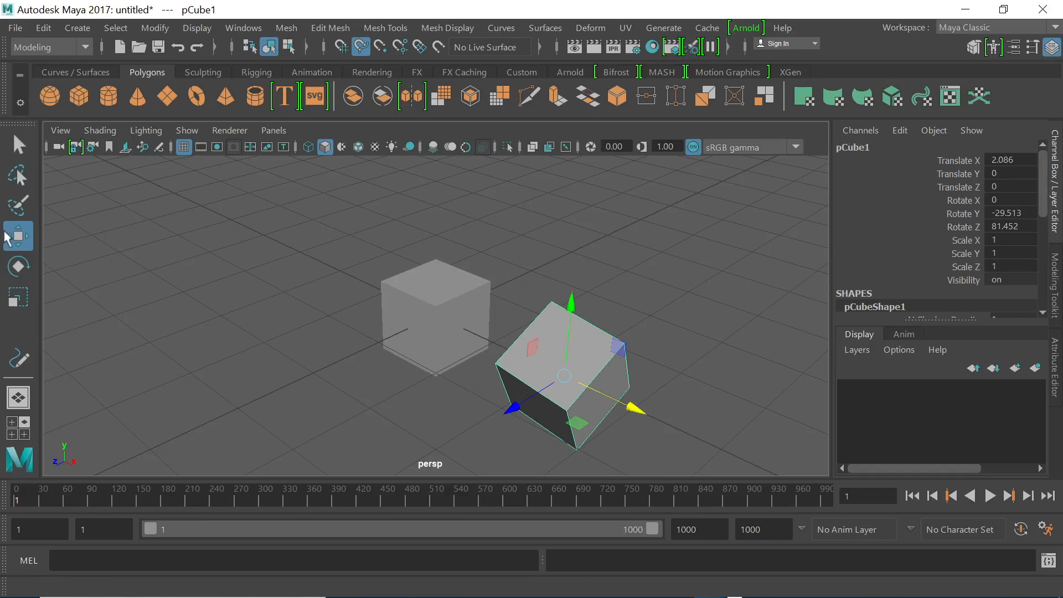
- Rotate the offset cube to about 35.3°, -101.4°, 52.4° and move it in the XY plane to about X -3.09, Y 0.47
{"action": "left_click", "coordinate": [18, 266]}
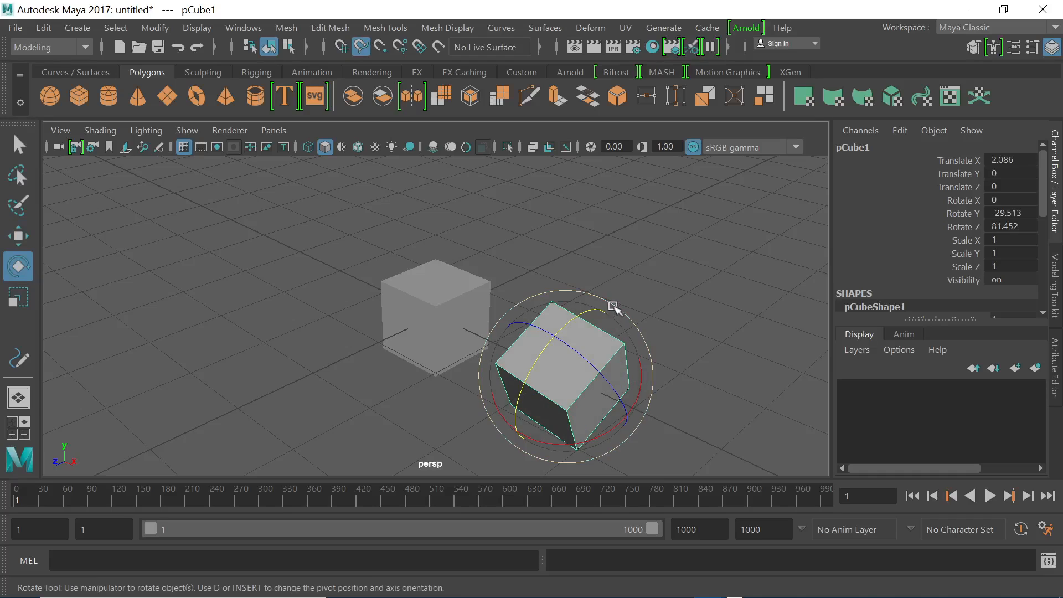
{"action": "left_click_drag", "start_coordinate": [613, 305], "coordinate": [614, 387]}
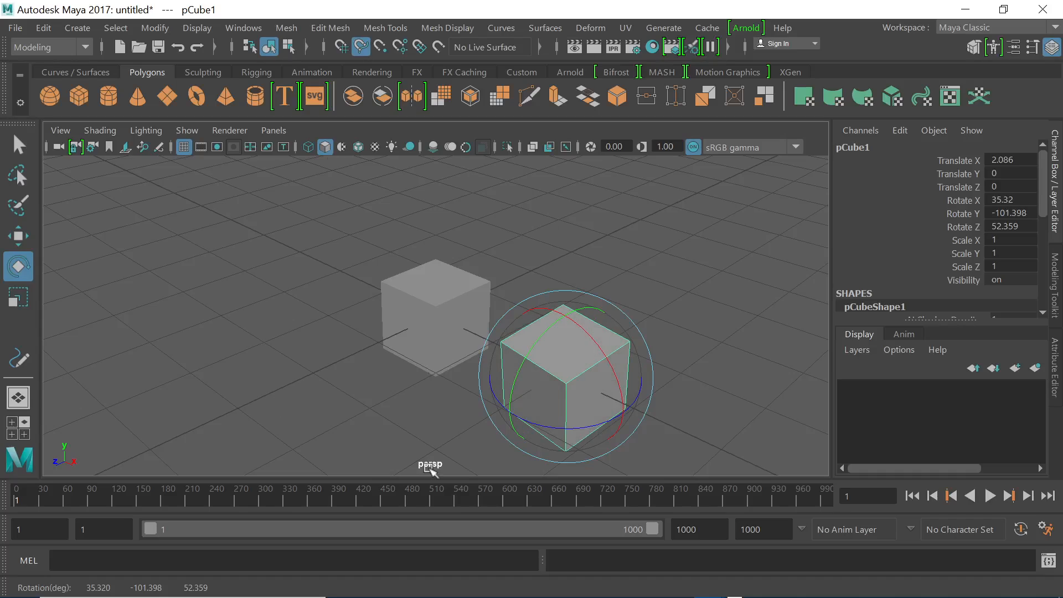
{"action": "left_click", "coordinate": [19, 236]}
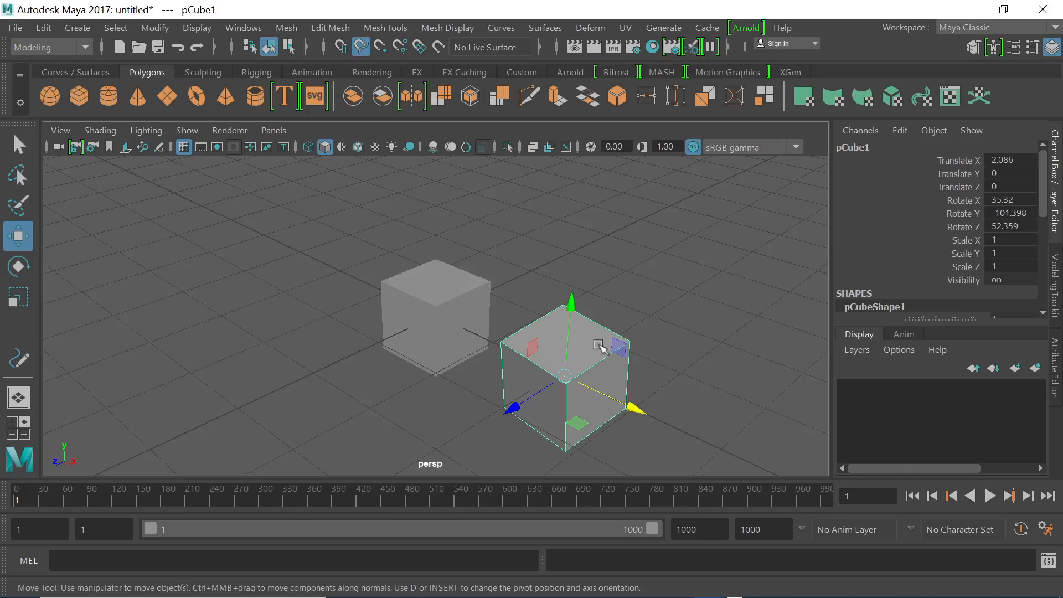
{"action": "left_click_drag", "start_coordinate": [618, 348], "coordinate": [327, 184]}
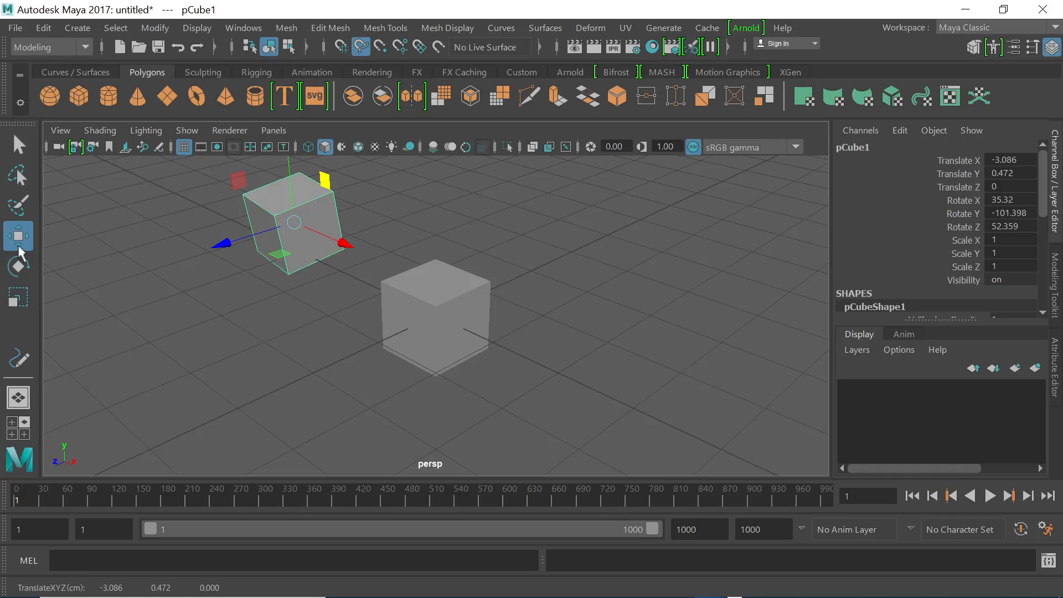
- Deselect the cube with the Lasso tool and activate the Paint Selection tool
{"action": "left_click", "coordinate": [18, 175]}
{"action": "left_click", "coordinate": [321, 209]}
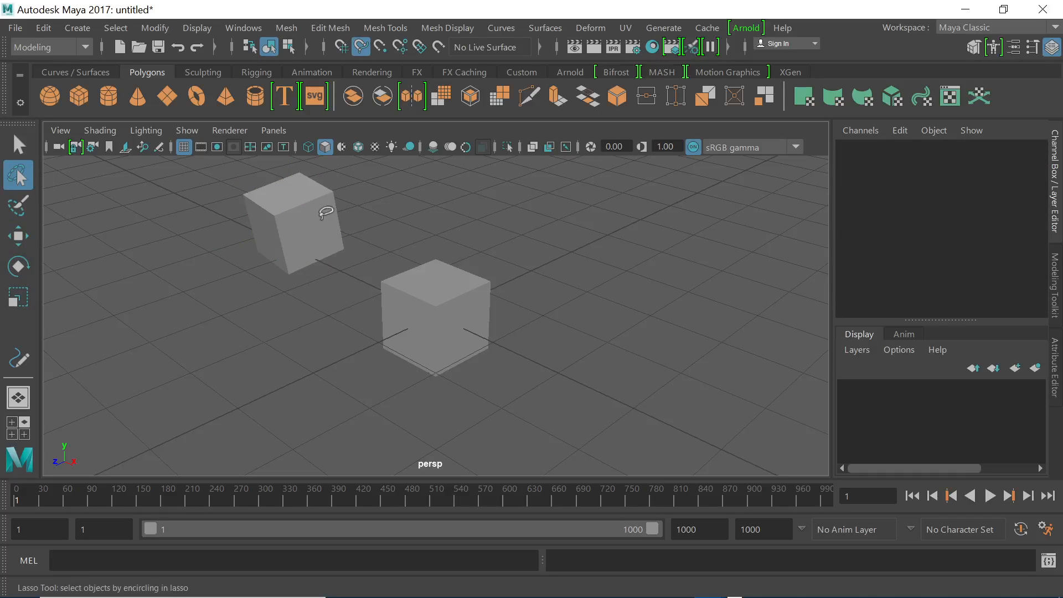
{"action": "left_click", "coordinate": [19, 206]}
- Use the Select tool in vertex mode to pick the front upper vertex of the origin cube, and display the rotated cube's vertices
{"action": "left_click", "coordinate": [18, 145]}
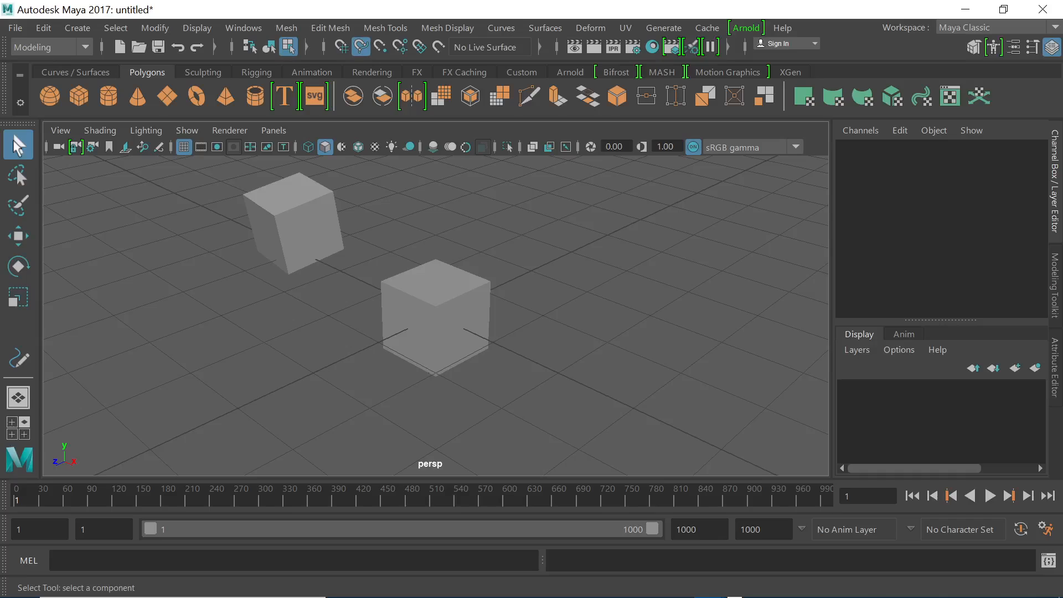
{"action": "key", "text": "F9"}
{"action": "left_click_drag", "start_coordinate": [458, 314], "coordinate": [394, 282]}
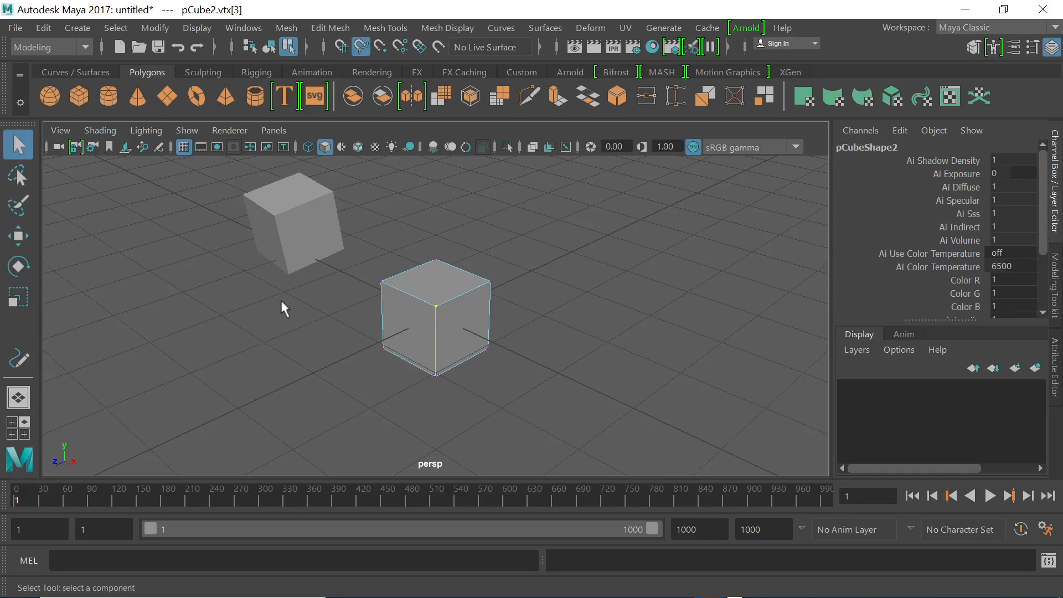
{"action": "left_click", "coordinate": [308, 208]}
{"action": "scroll", "coordinate": [342, 270], "scroll_direction": "down", "scroll_amount": 4}
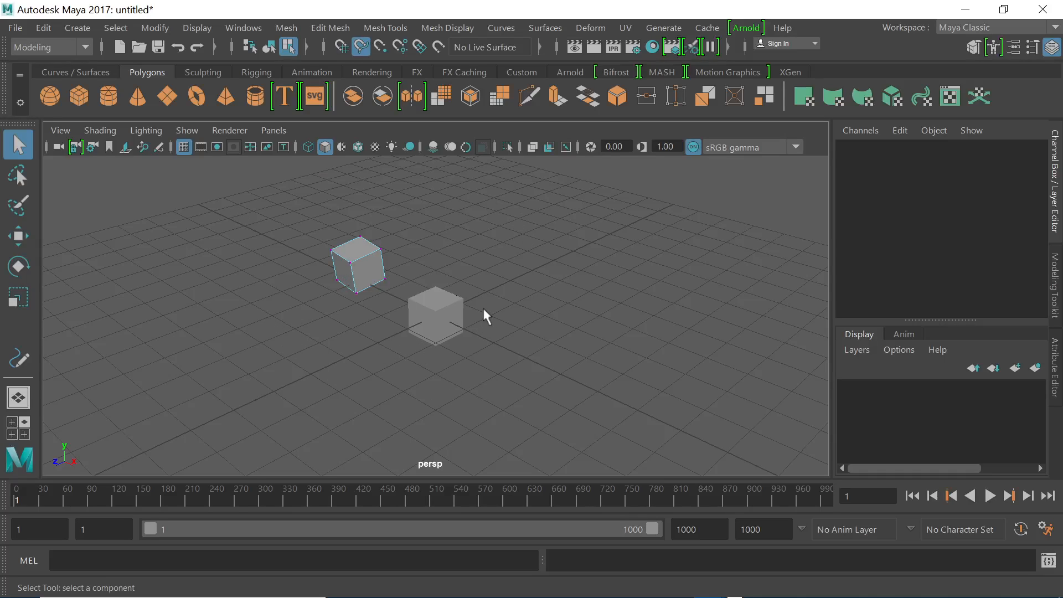
{"action": "scroll", "coordinate": [483, 307], "scroll_direction": "up", "scroll_amount": 2}
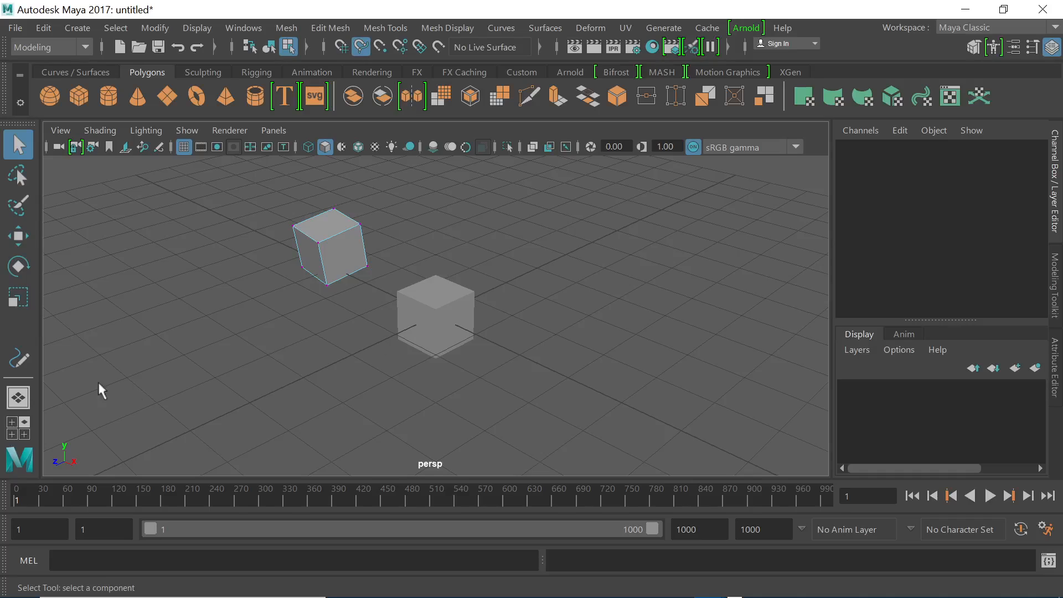
- Show the four-view layout with top, perspective, front and side views, and return to the single perspective view
{"action": "left_click", "coordinate": [24, 433]}
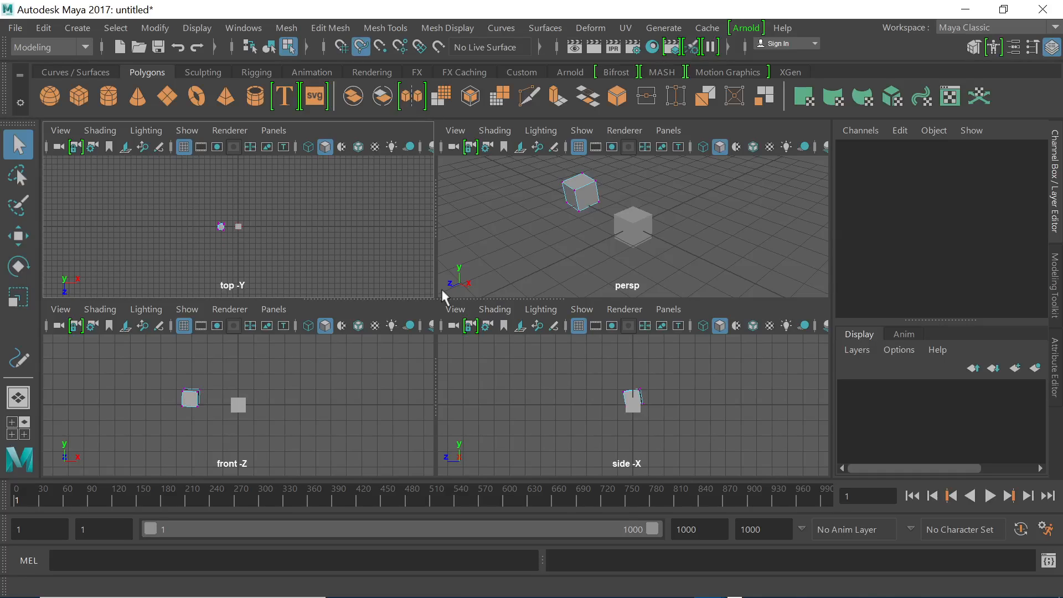
{"action": "left_click", "coordinate": [513, 251]}
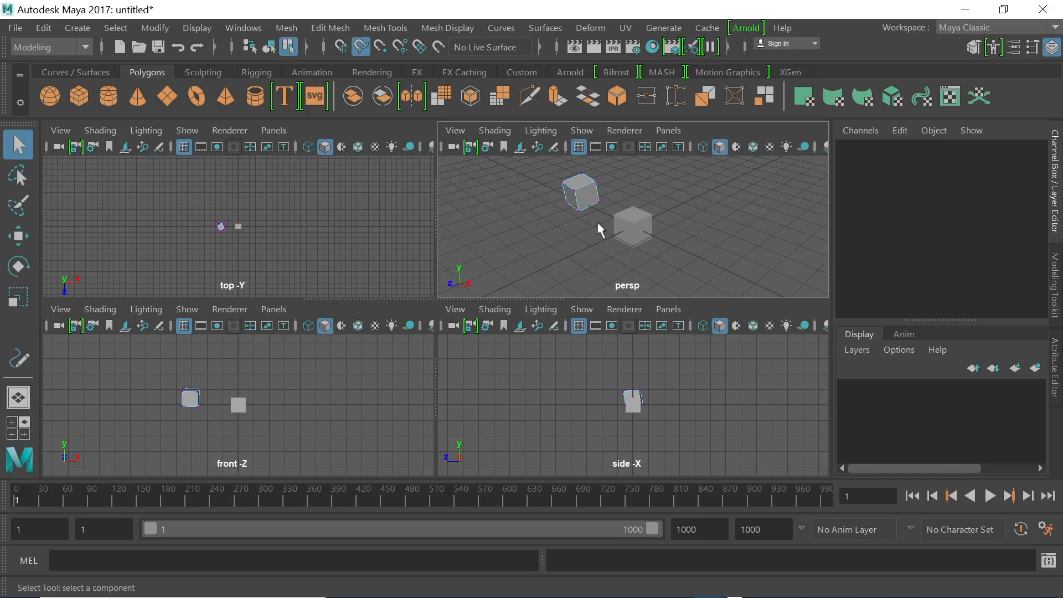
{"action": "left_click", "coordinate": [18, 397]}
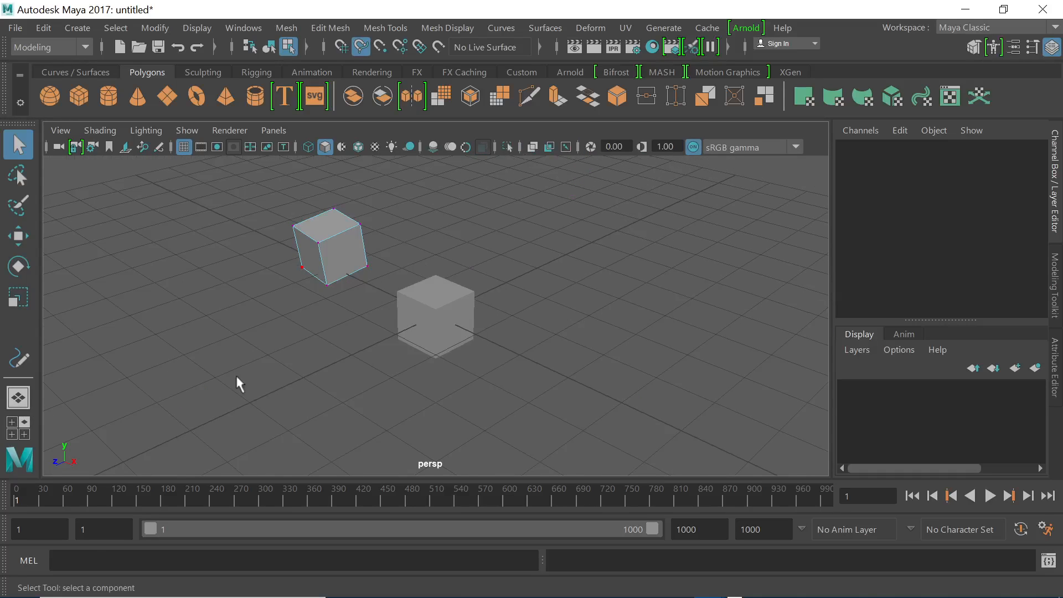